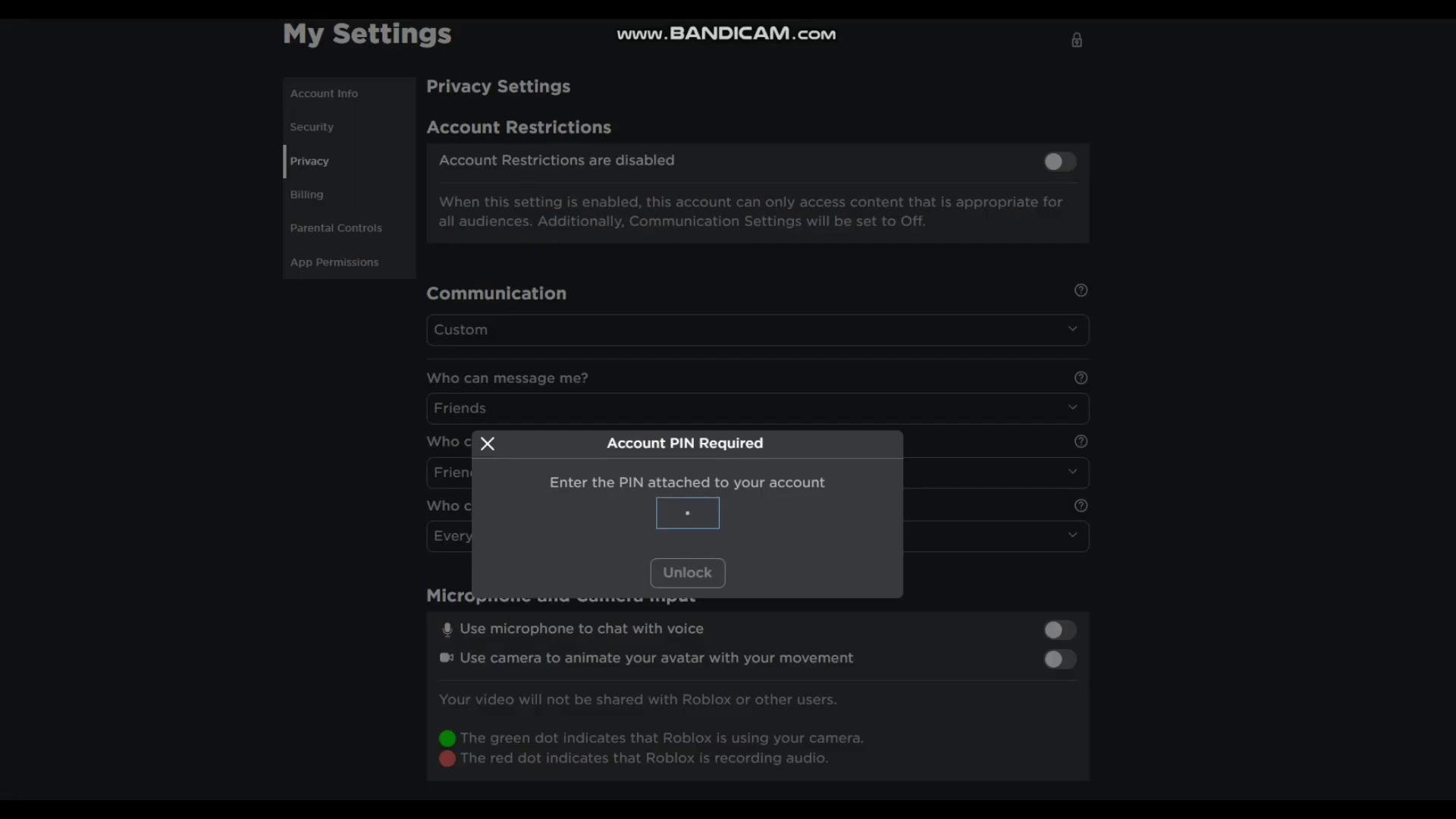
Step: Submit the PIN to unlock the settings, then confirm Enable in the Enable Microphone dialog
key("Return")
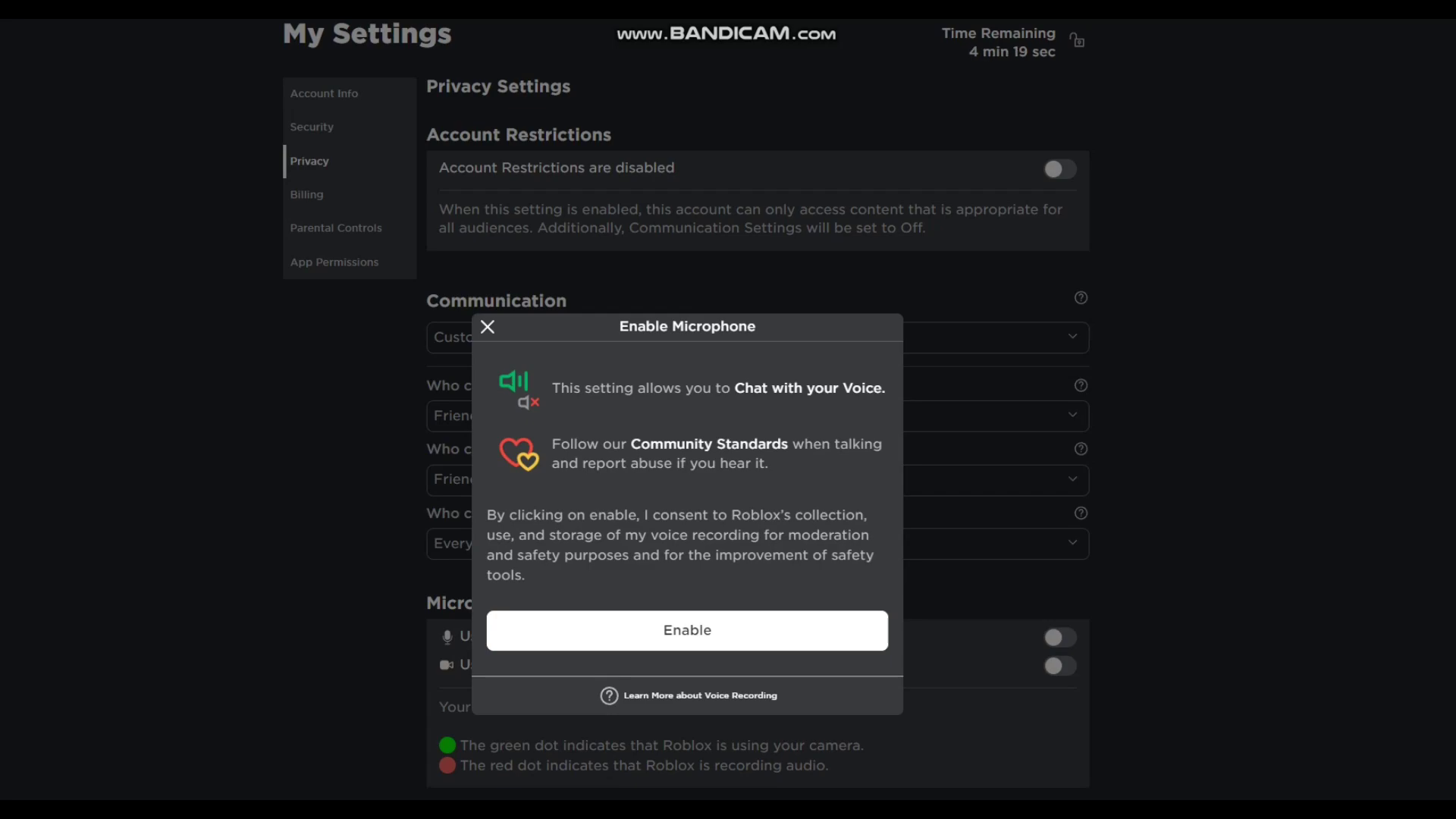
left_click(687, 629)
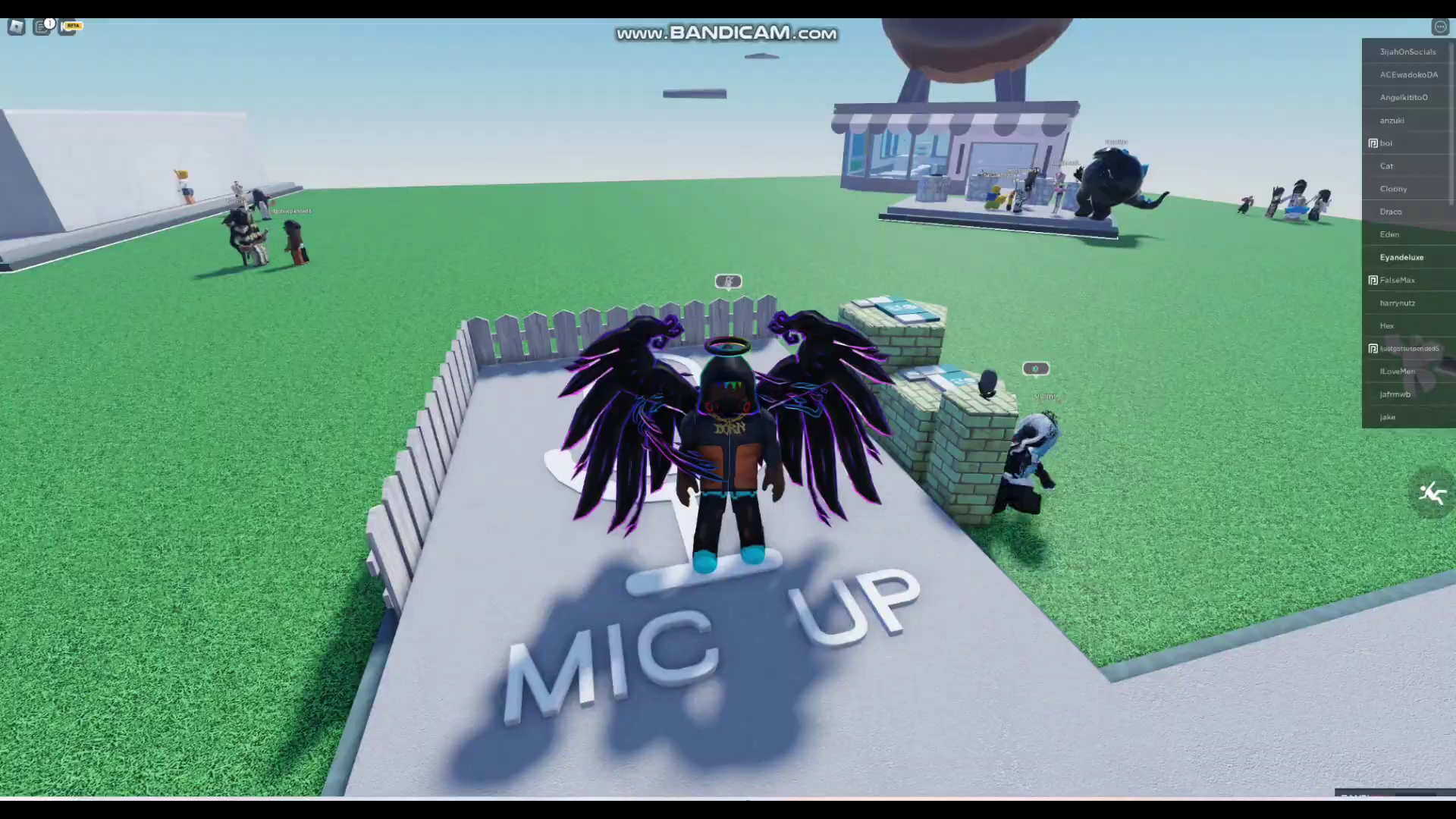
Step: Rotate the camera left around the avatar to survey the Mic Up map
key("Left")
key("Left")
key("Left")
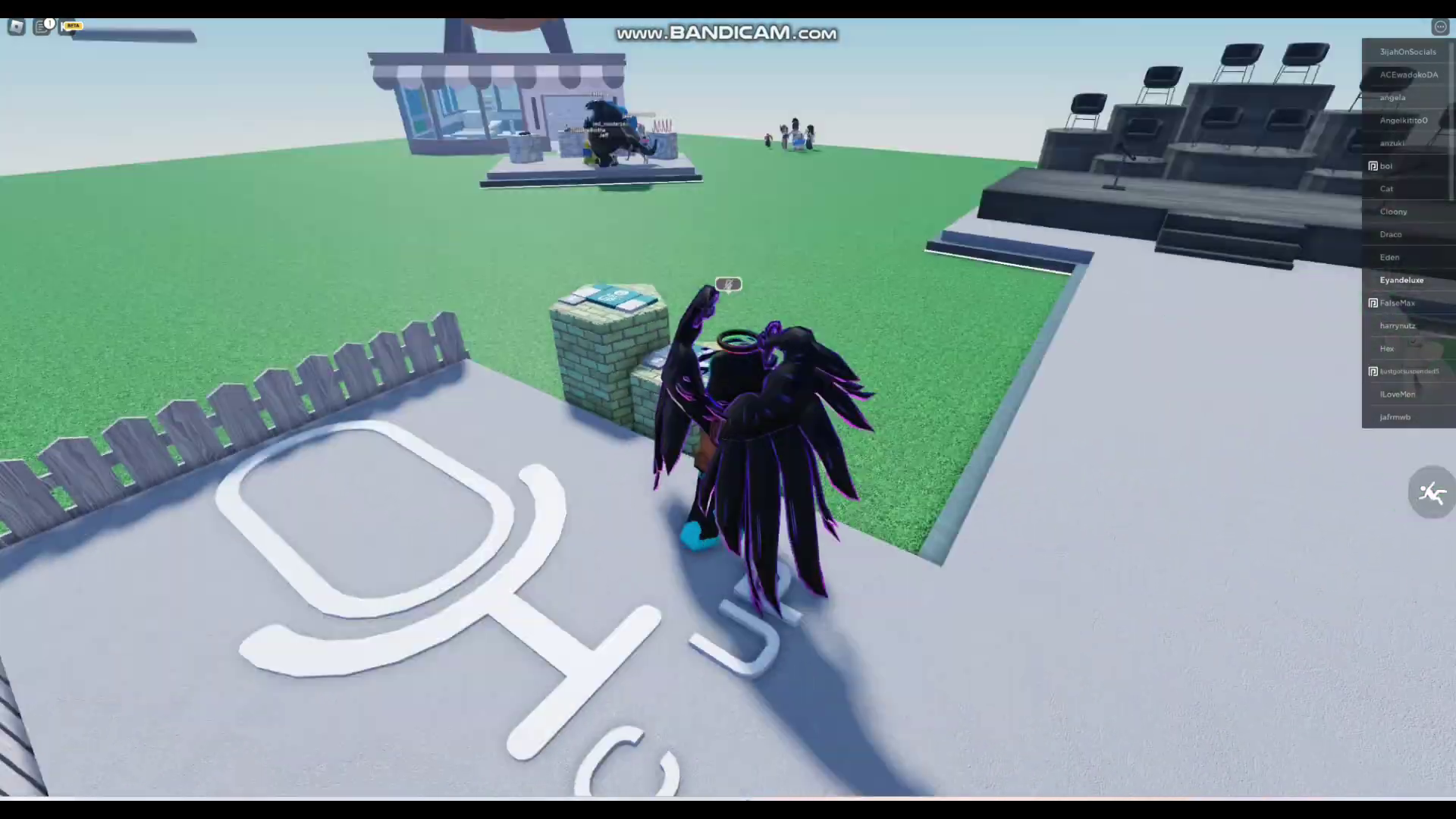
key("Left")
key("Left")
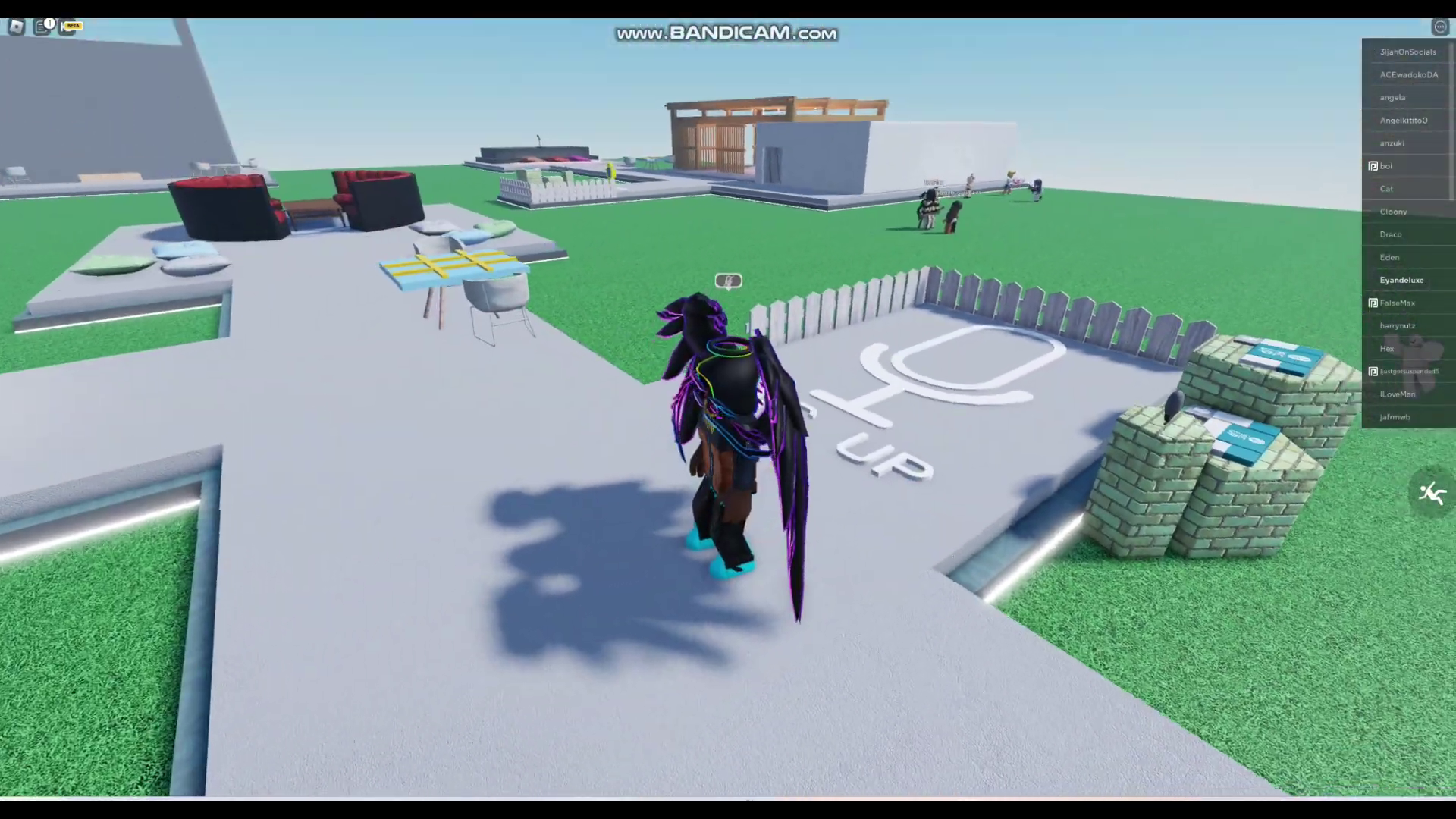
key("Left")
key("Left")
key("Left")
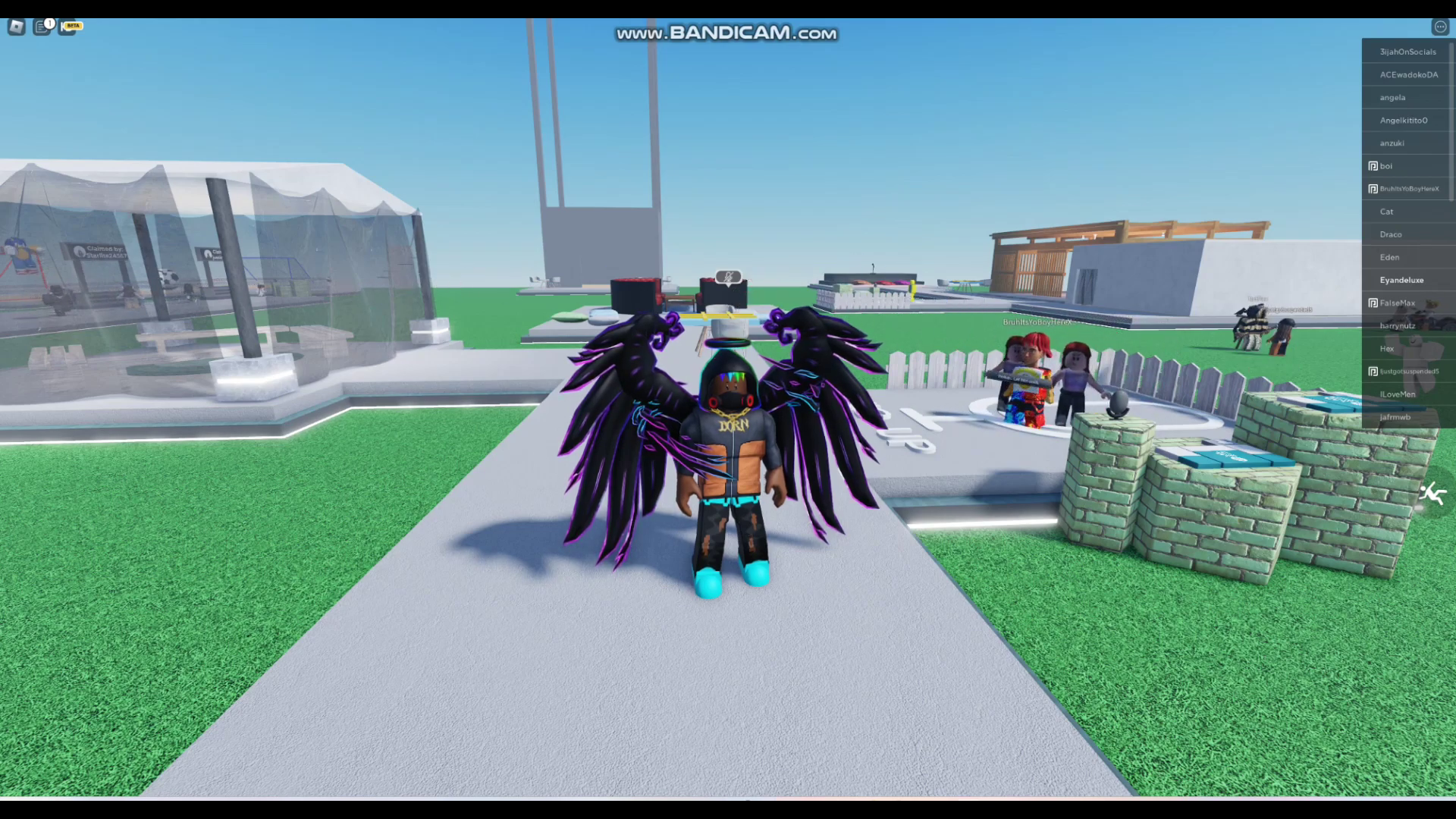
Step: Bring up the Esc menu and show its Settings page with input and output devices
key("Escape")
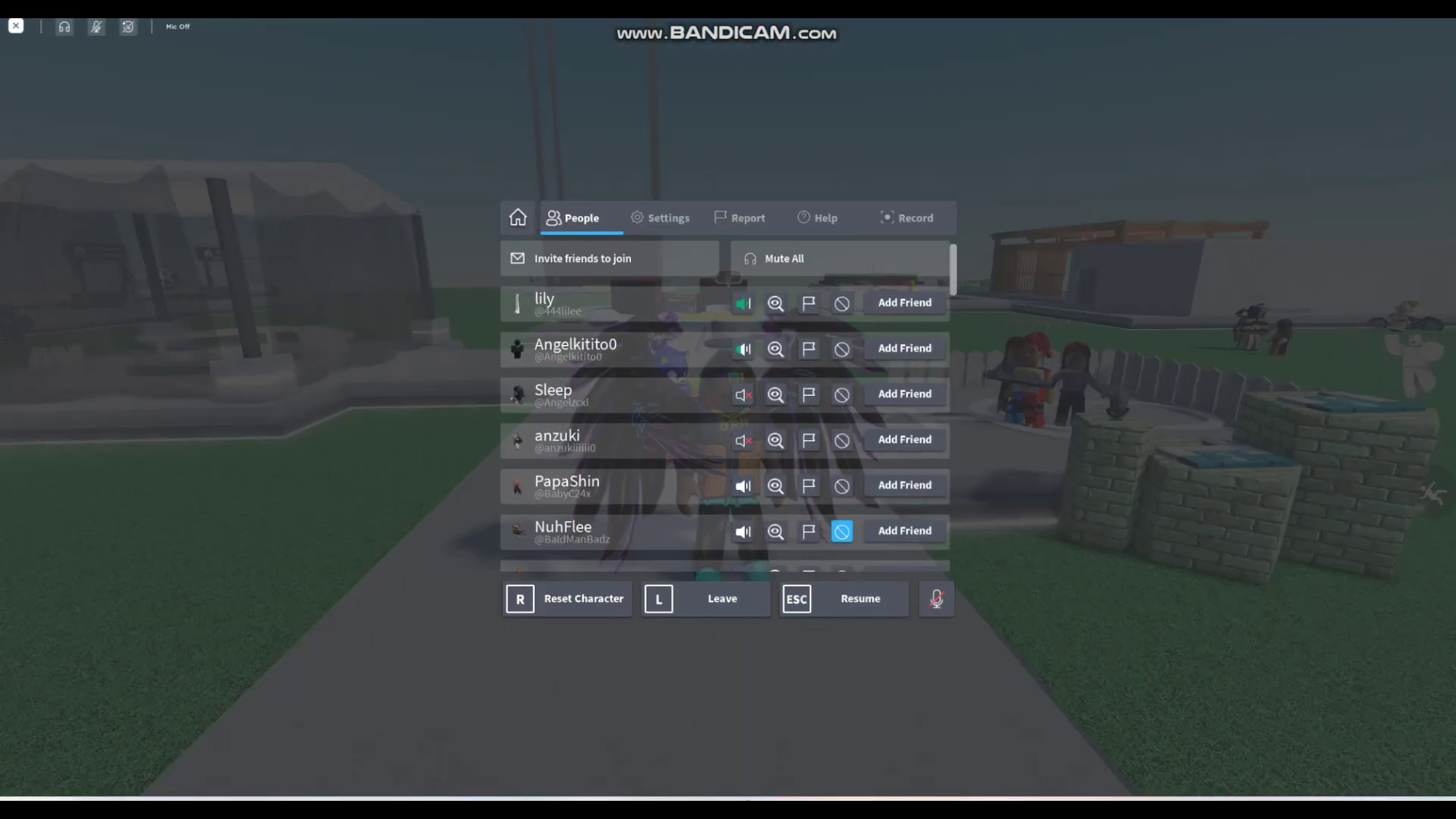
scroll(842, 530, "down", 5)
scroll(842, 531, "down", 3)
scroll(842, 530, "down", 2)
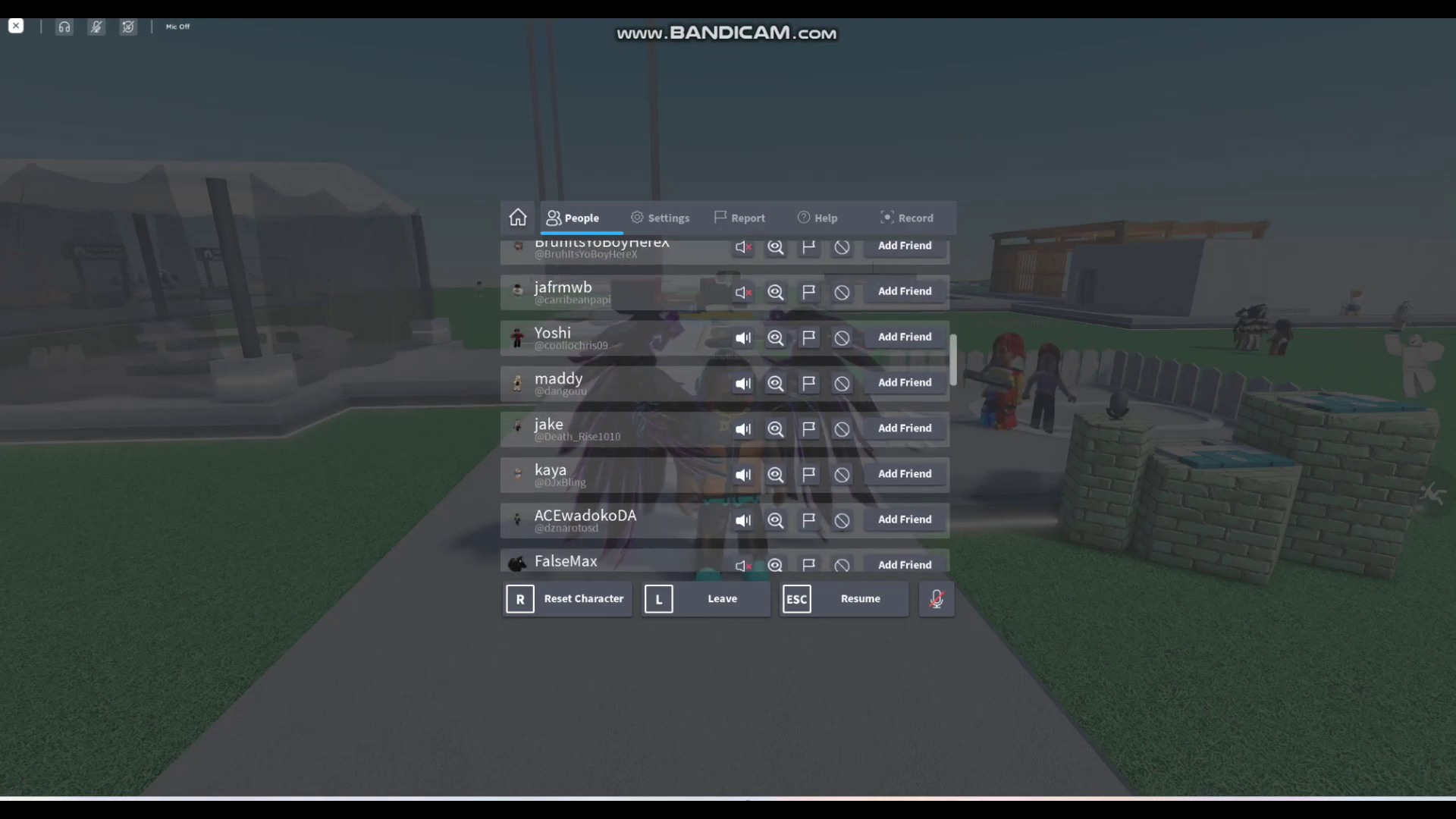
scroll(727, 406, "down", 2)
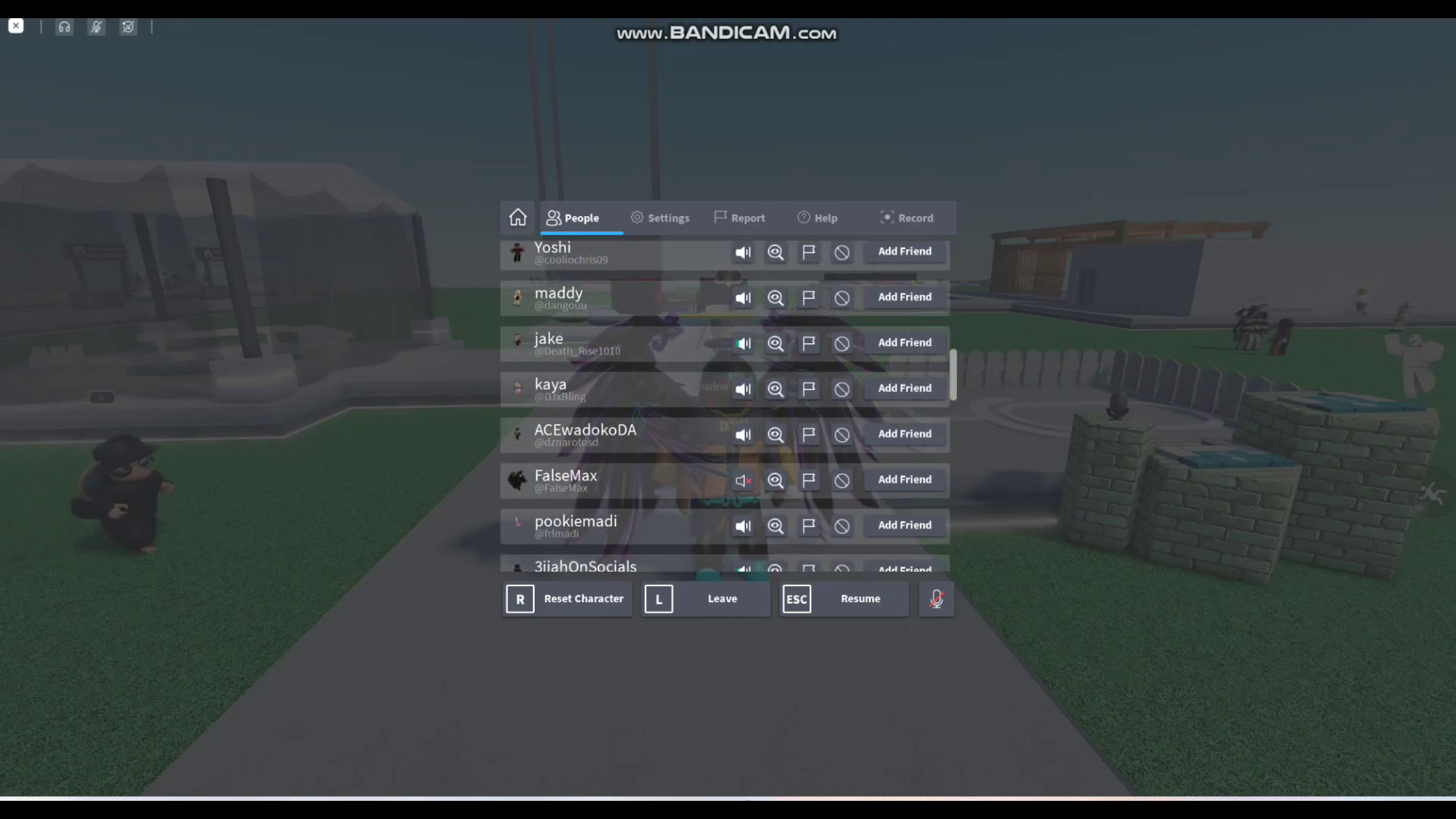
scroll(726, 405, "up", 3)
scroll(726, 406, "up", 5)
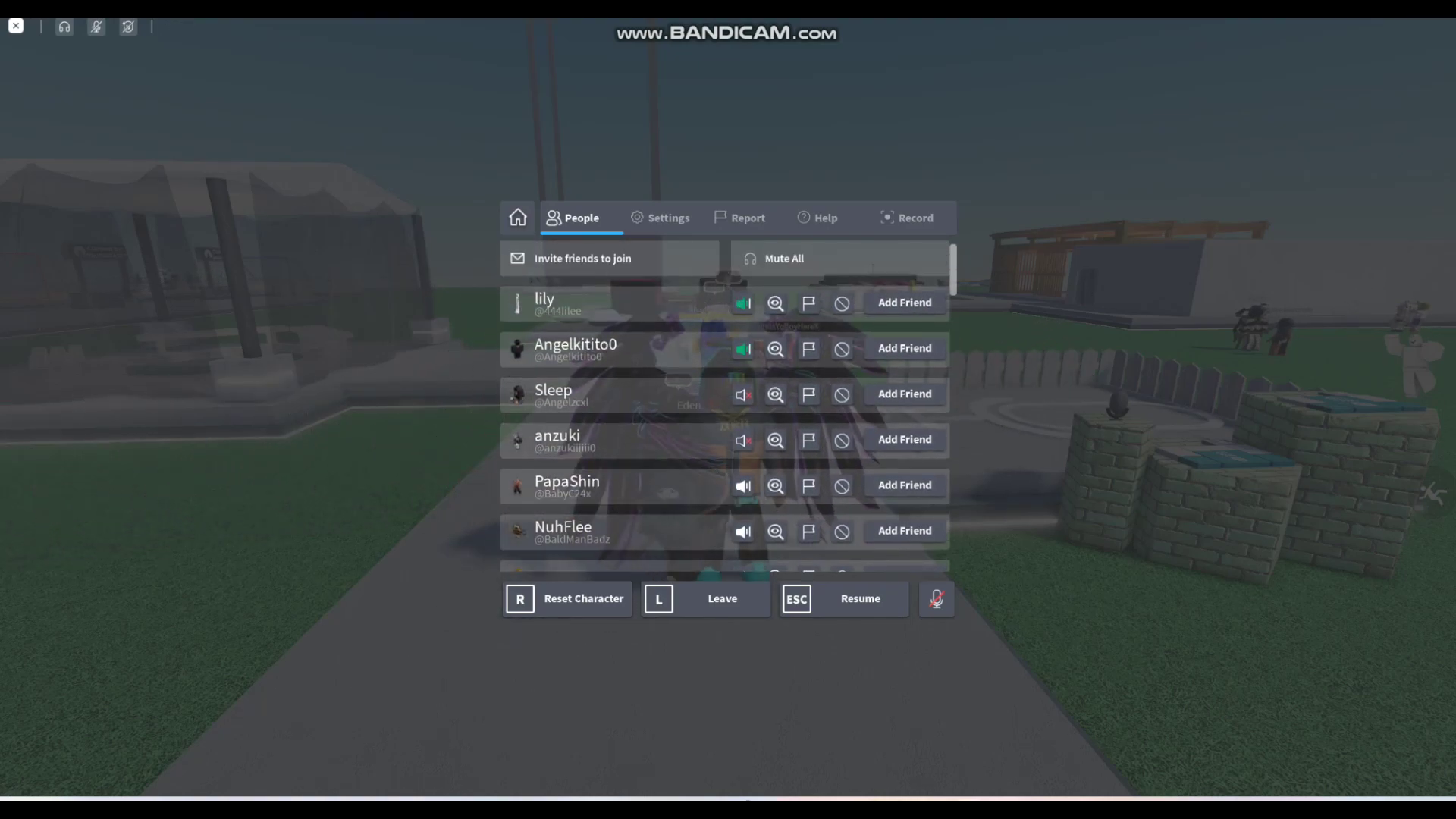
left_click(659, 218)
scroll(726, 410, "down", 3)
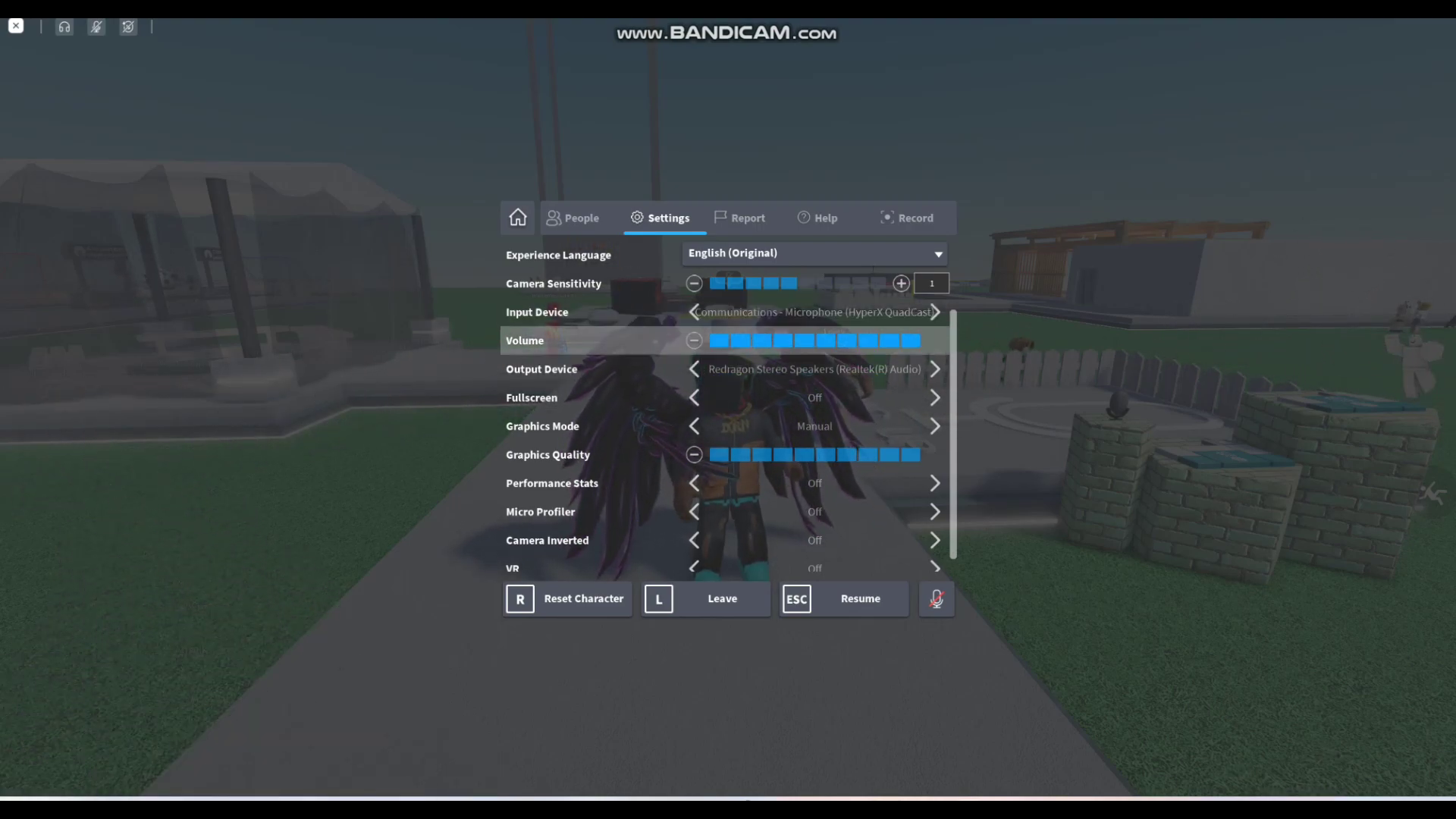
Step: Set Input Device to Default - Microphone (HyperX QuadCast), then browse the settings rows
key("Left")
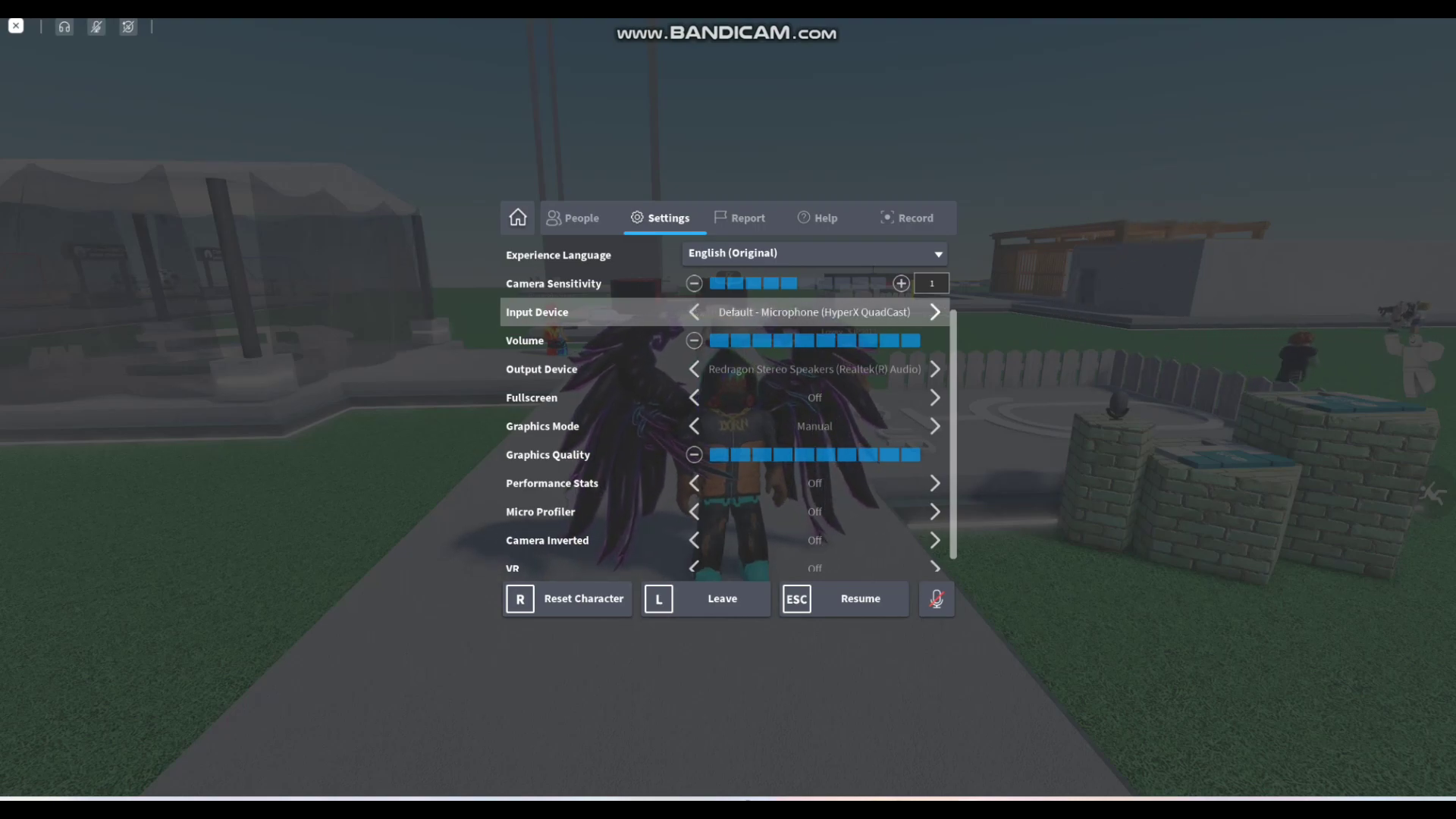
key("Down")
key("Down")
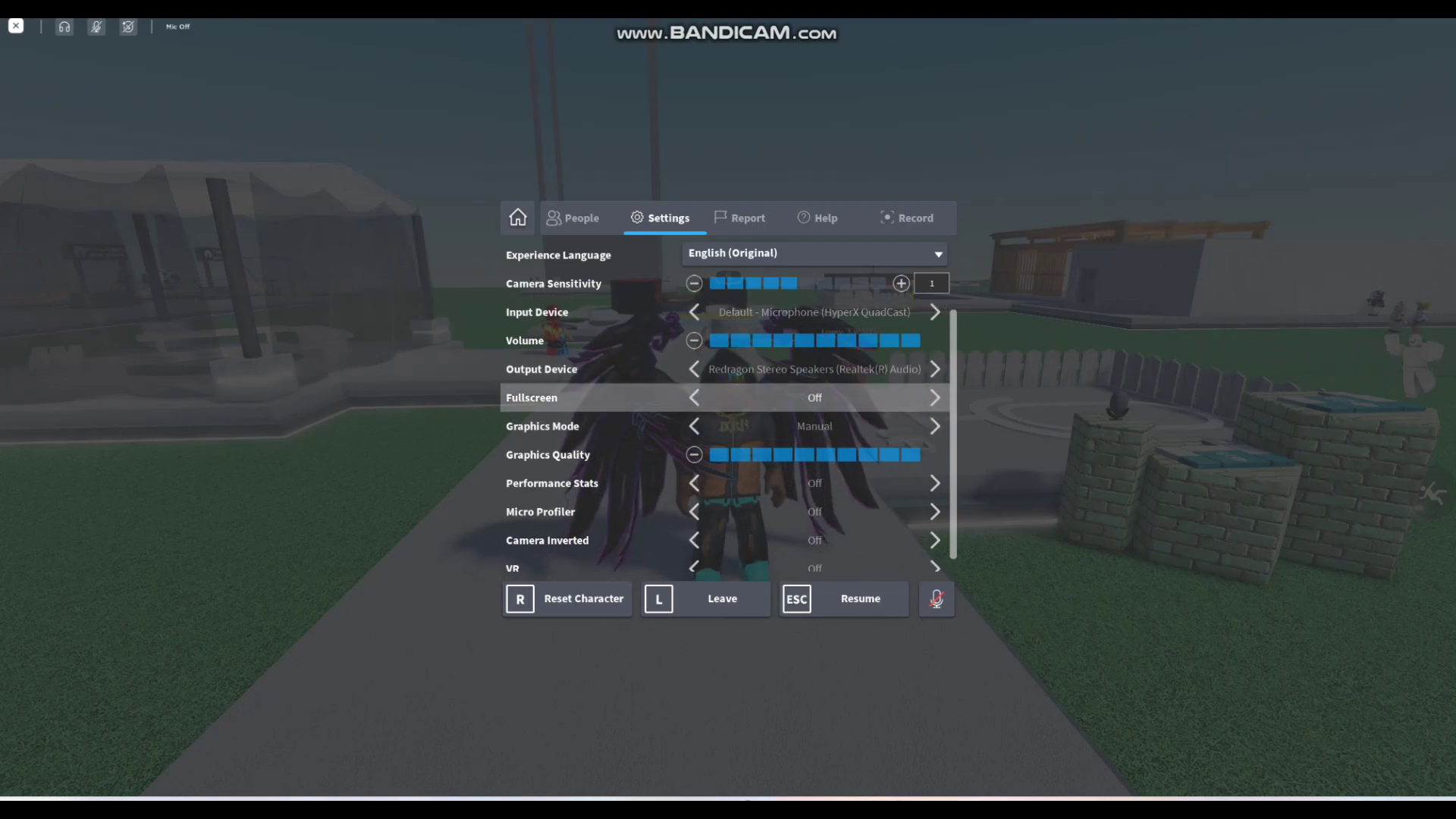
key("Up")
key("Down")
key("Down")
key("Down")
key("Down")
key("Right")
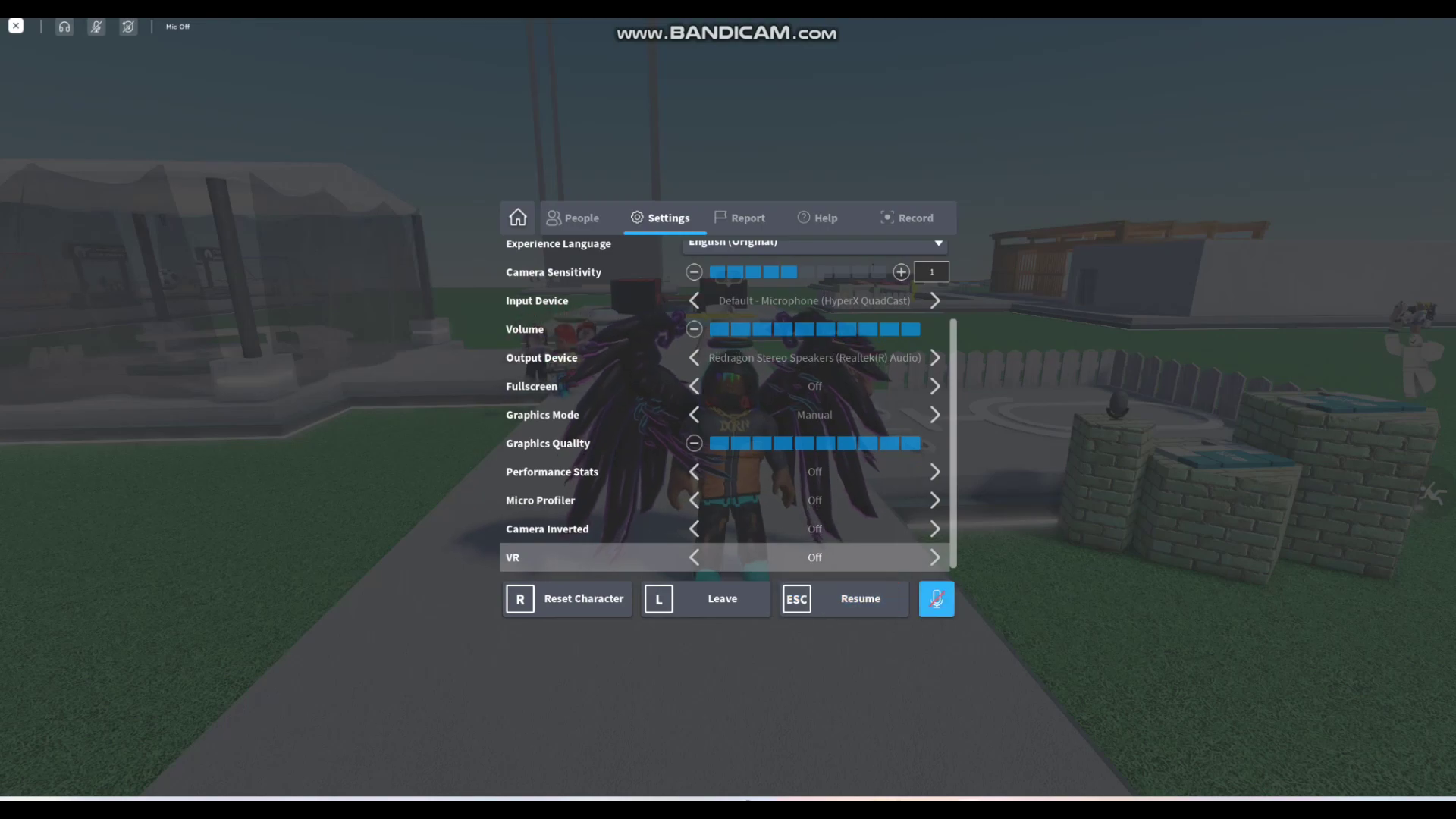
key("Up")
key("Down")
key("Down")
key("Left")
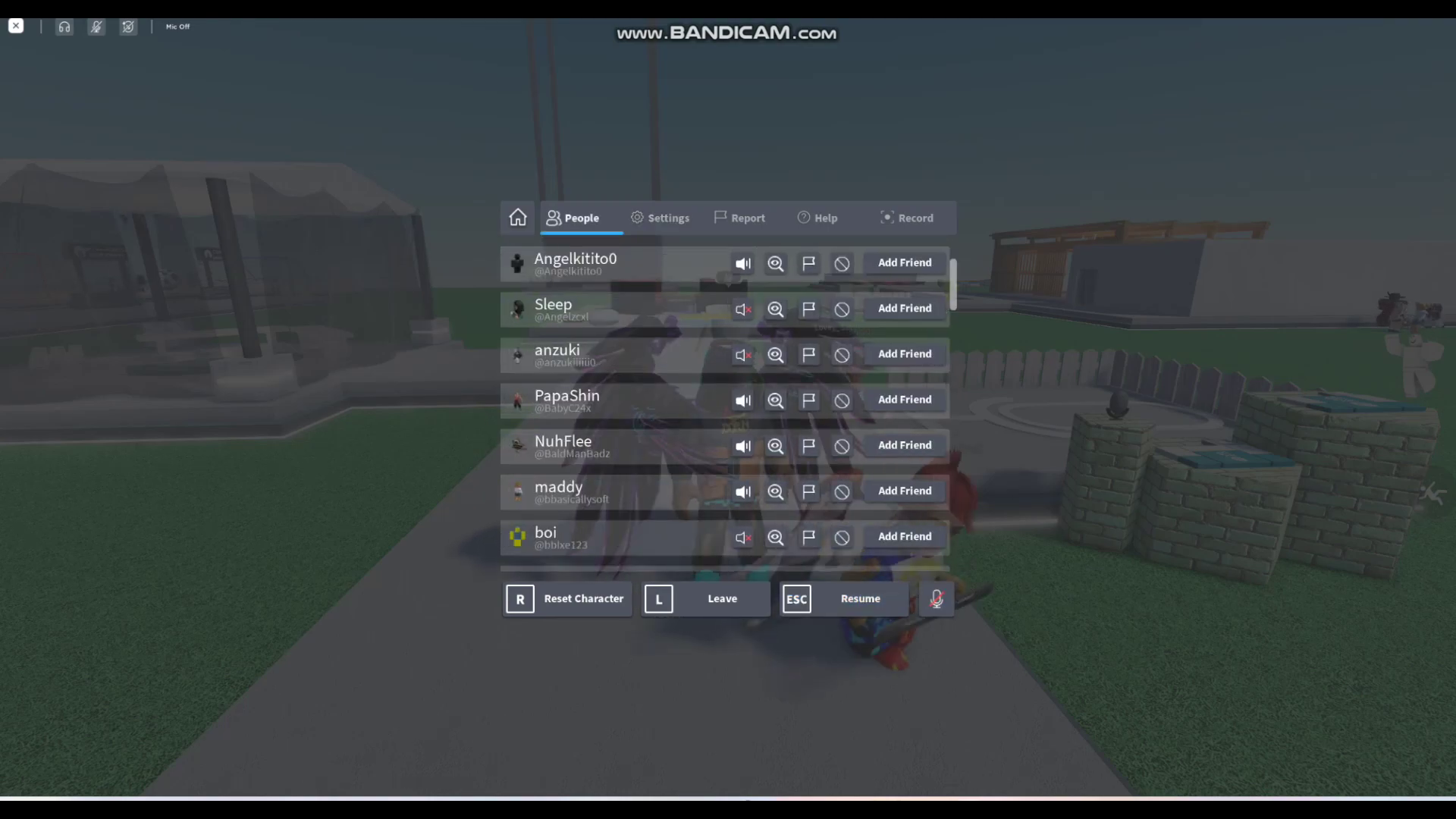
key("Up")
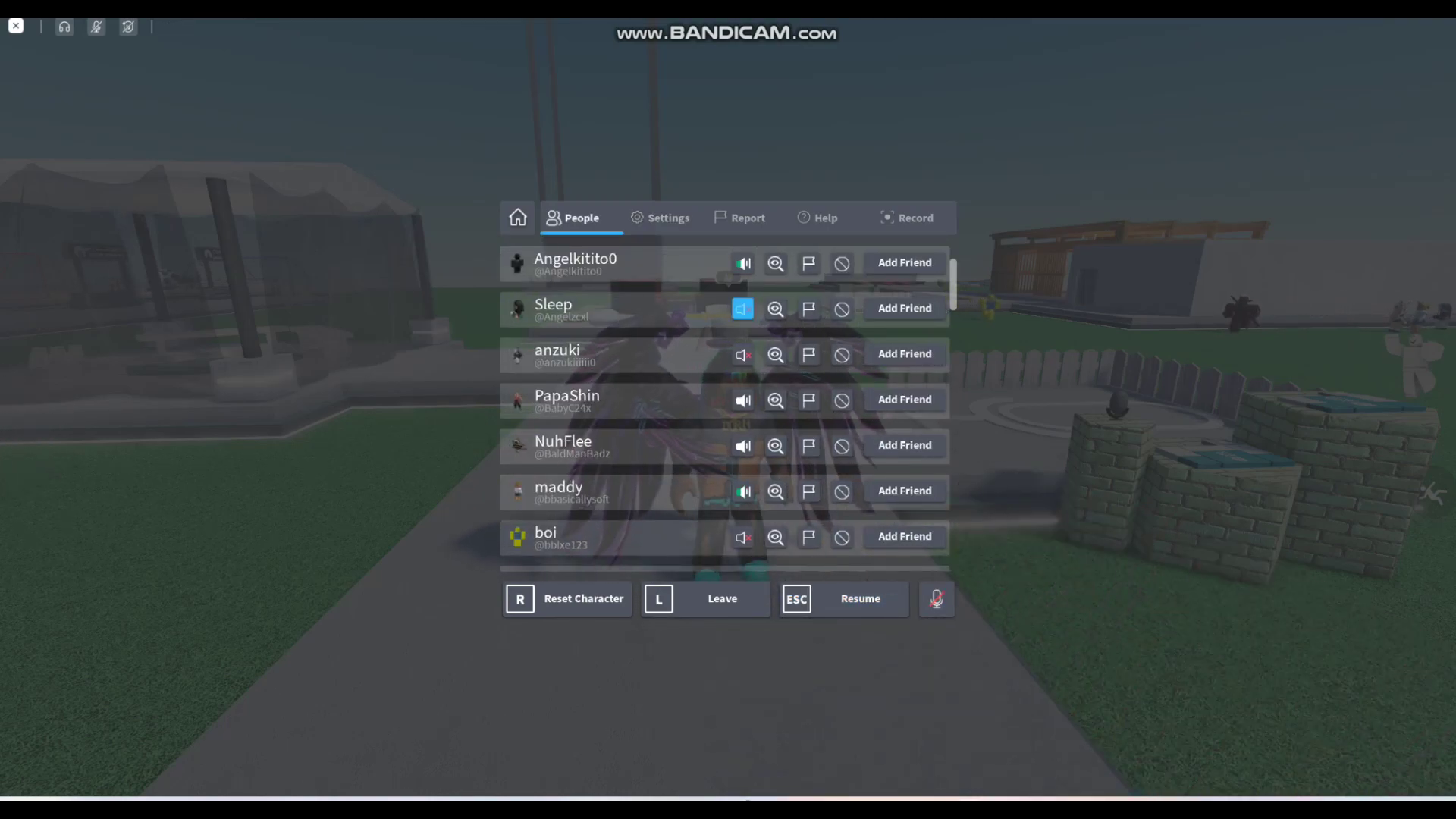
key("Up")
key("Return")
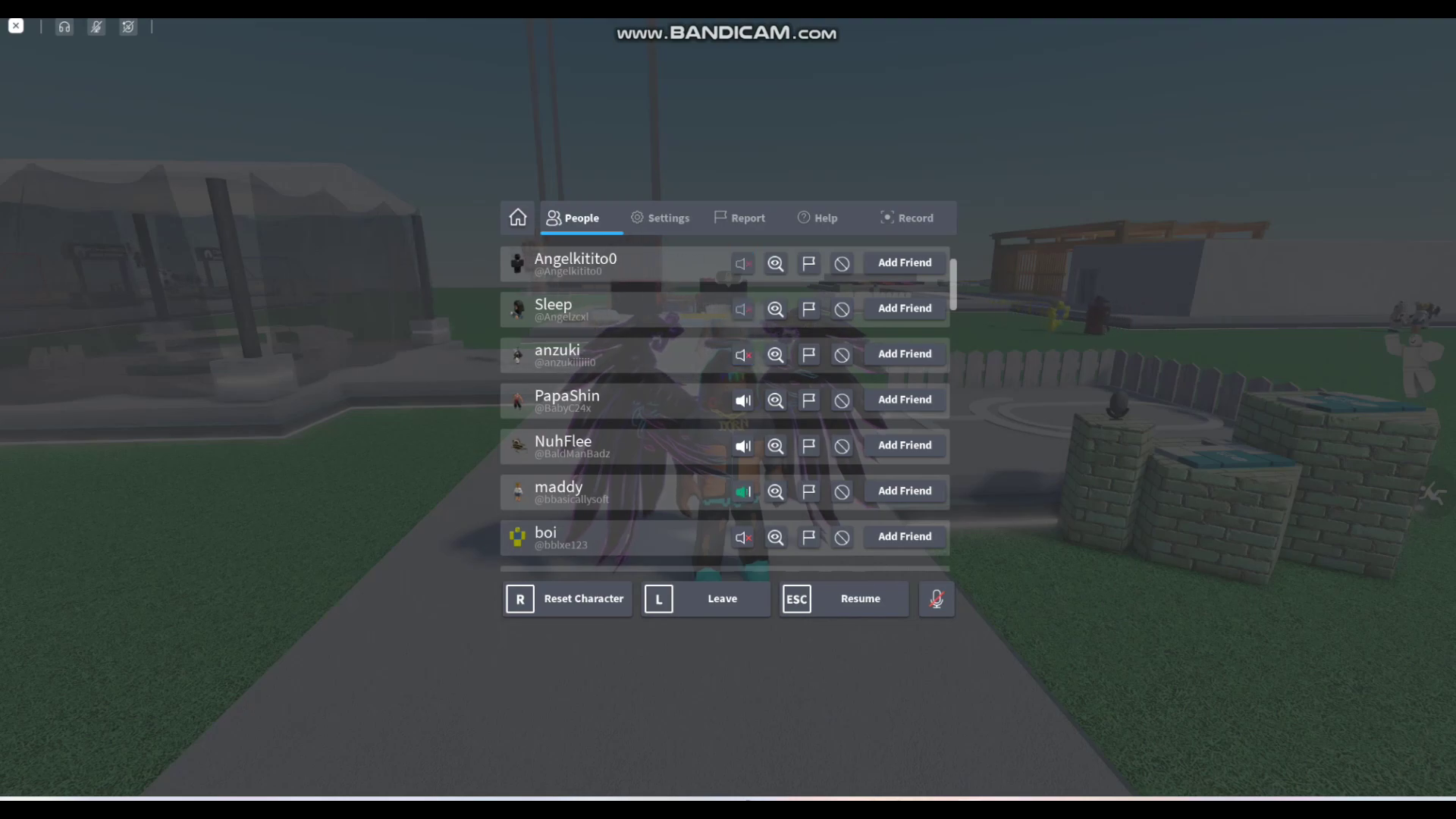
key("Down")
key("Up")
key("Up")
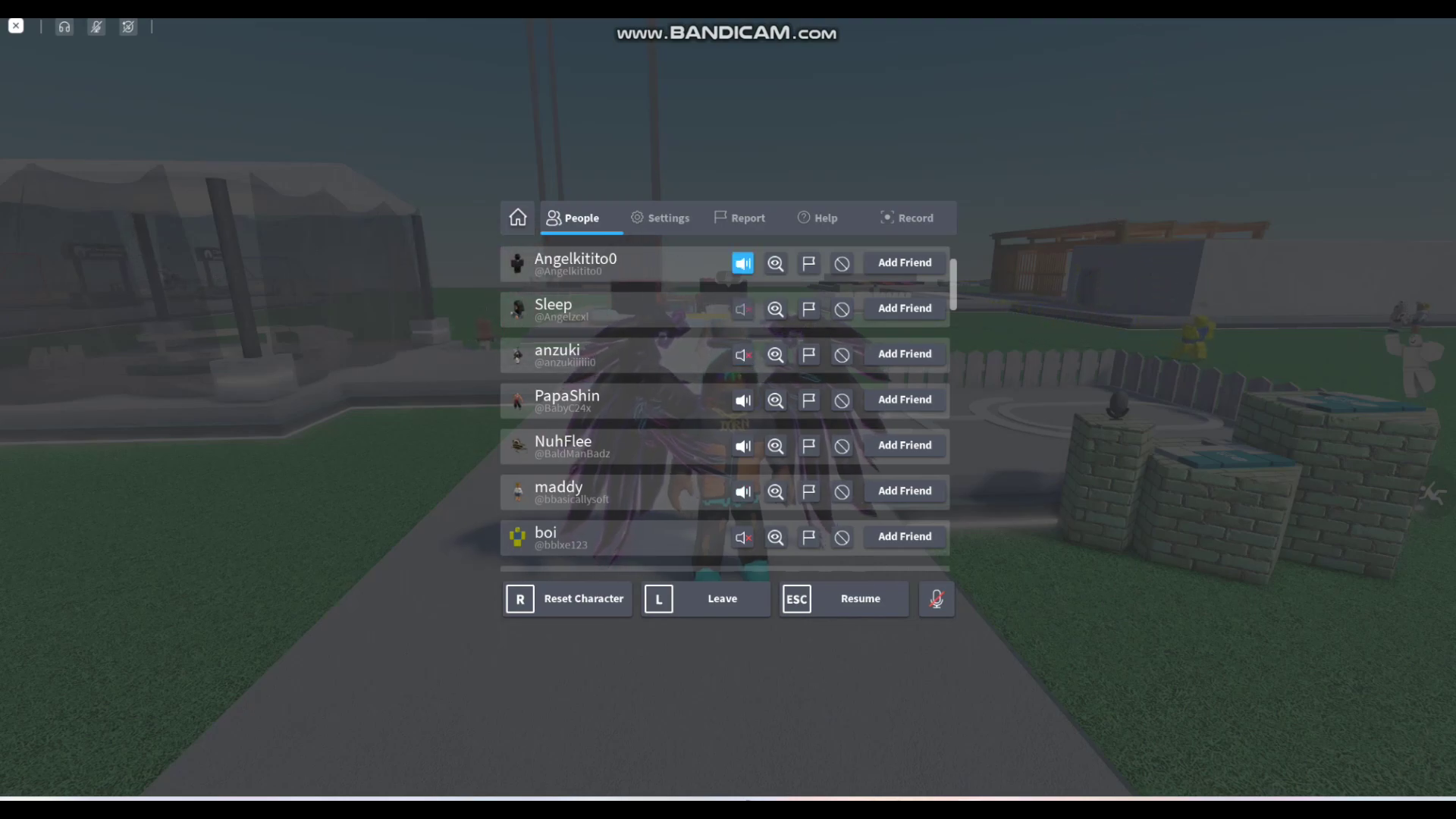
key("Return")
key("Down")
key("Down")
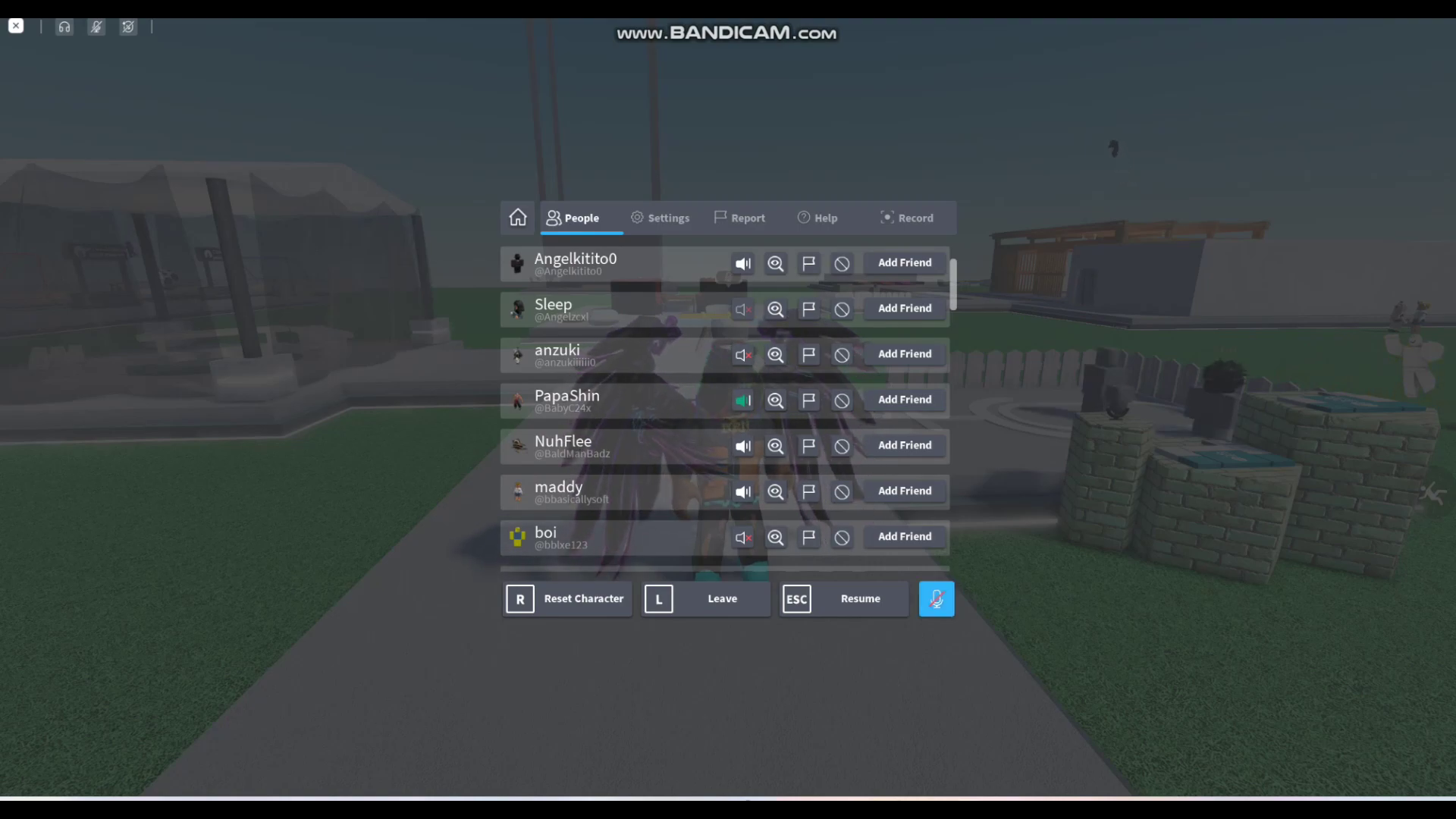
Step: Toggle the microphone button until it ends on Mic On
key("Left")
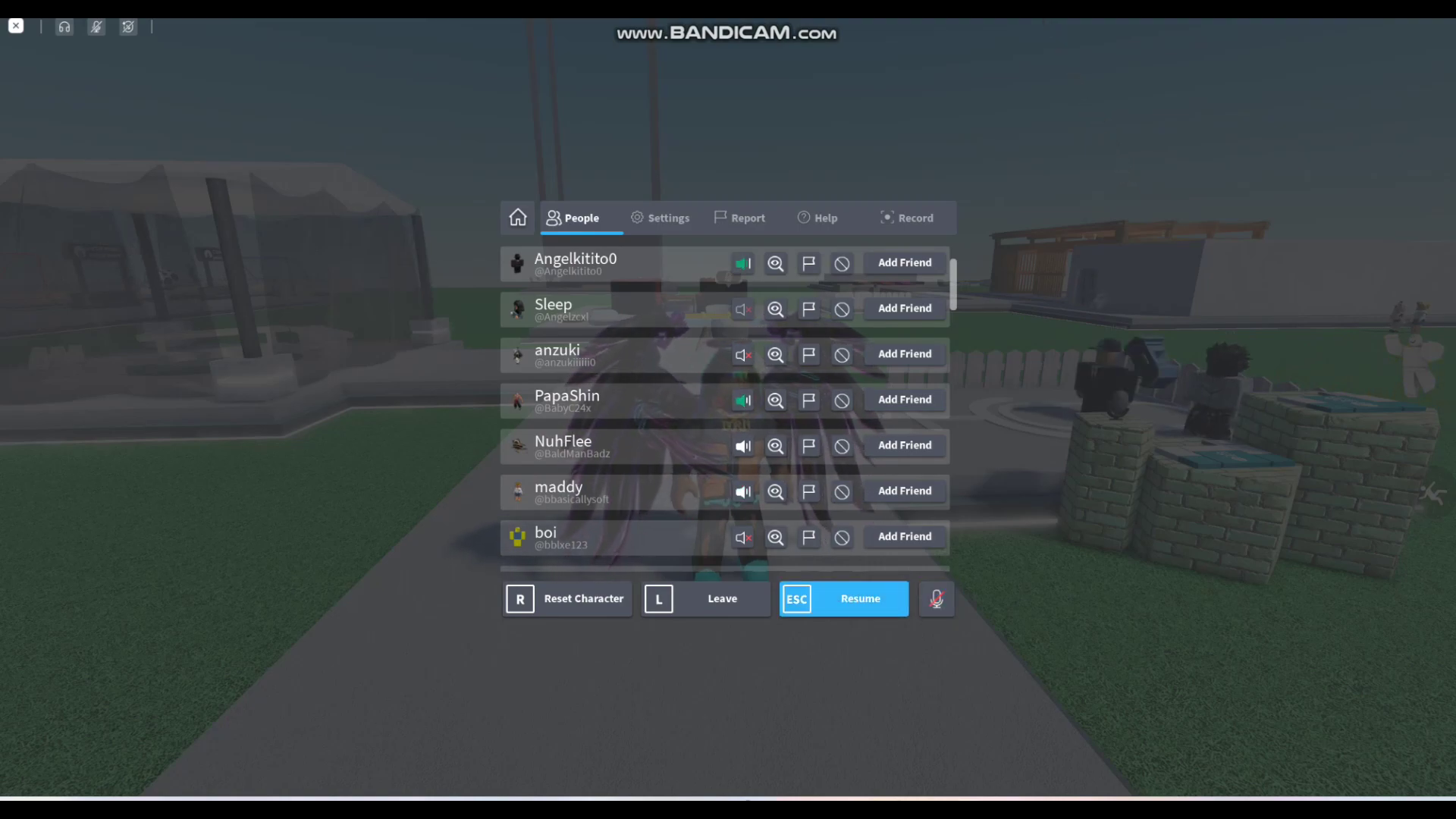
key("Right")
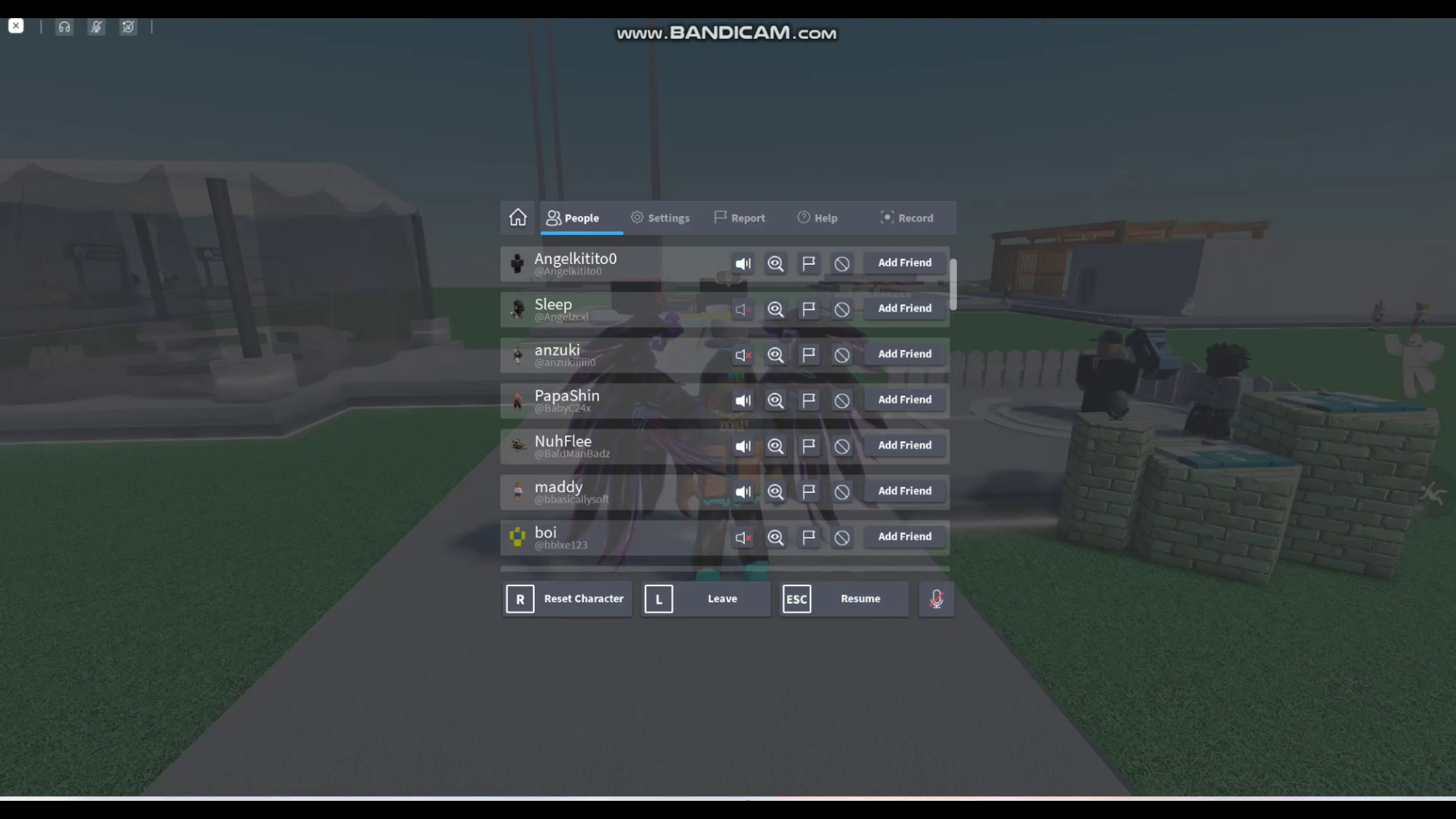
key("Right")
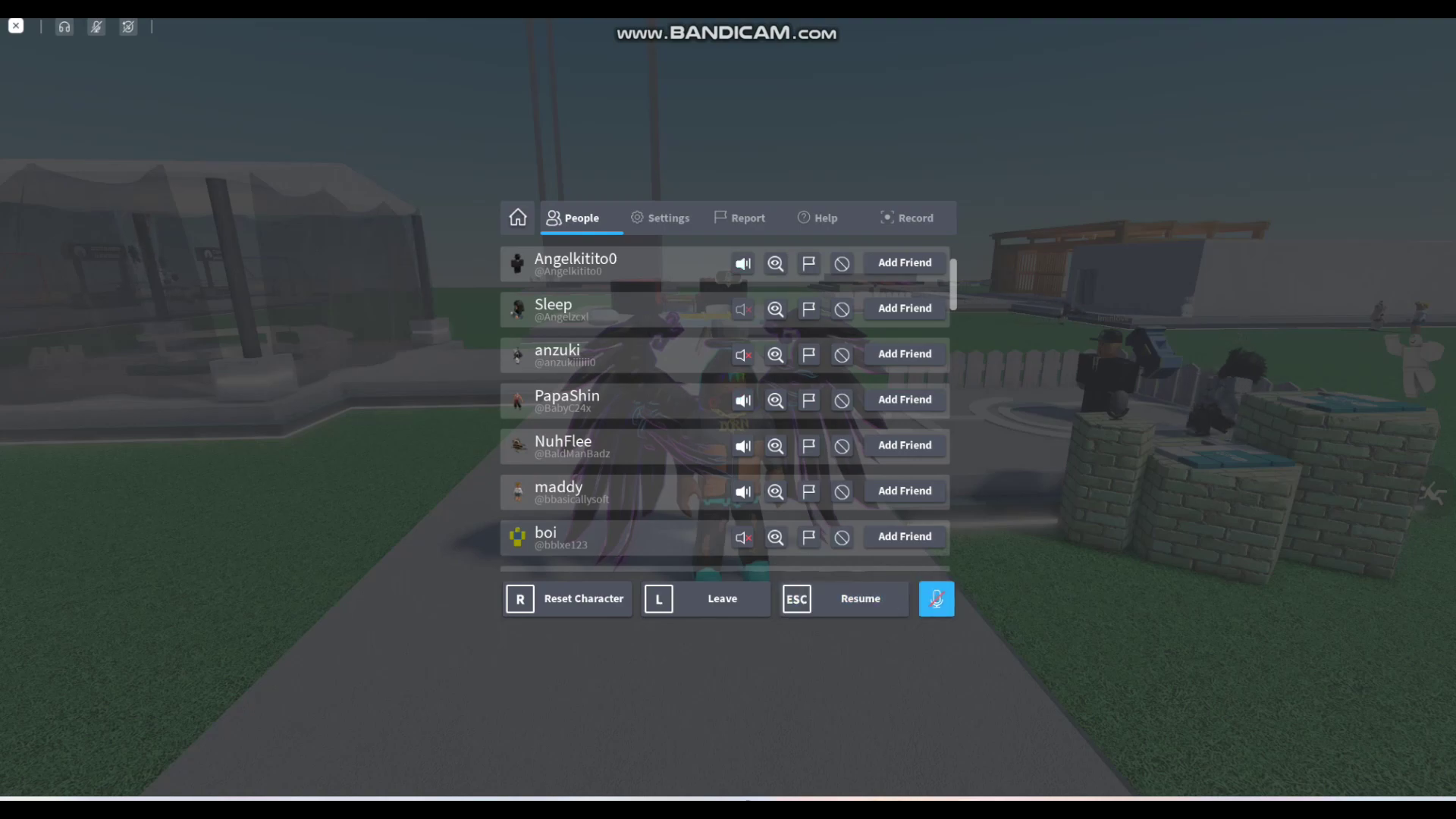
key("Return")
key("Right")
key("Return")
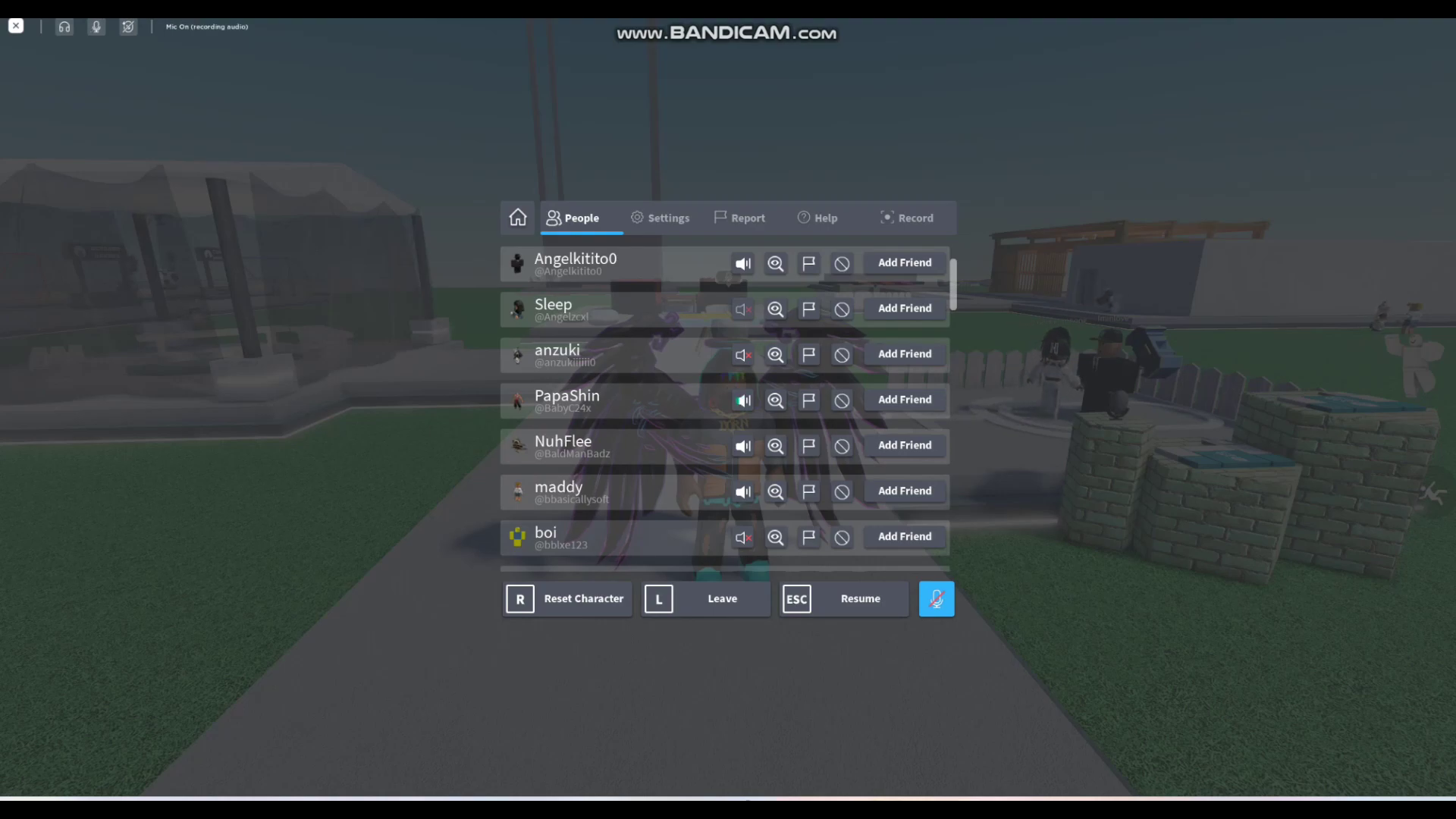
key("Return")
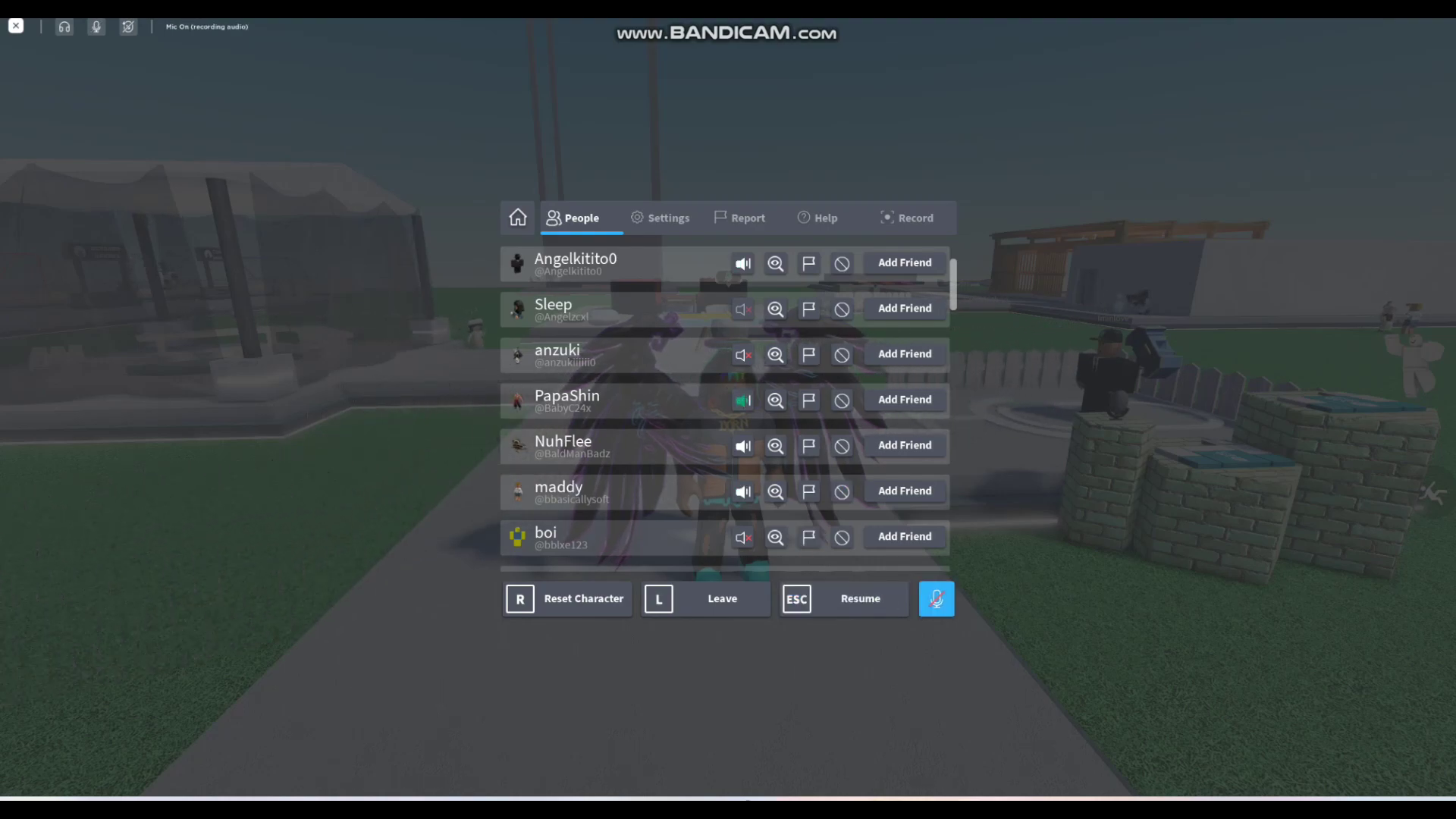
Step: Resume play and walk past the donut building toward the stage, then back
key("Escape")
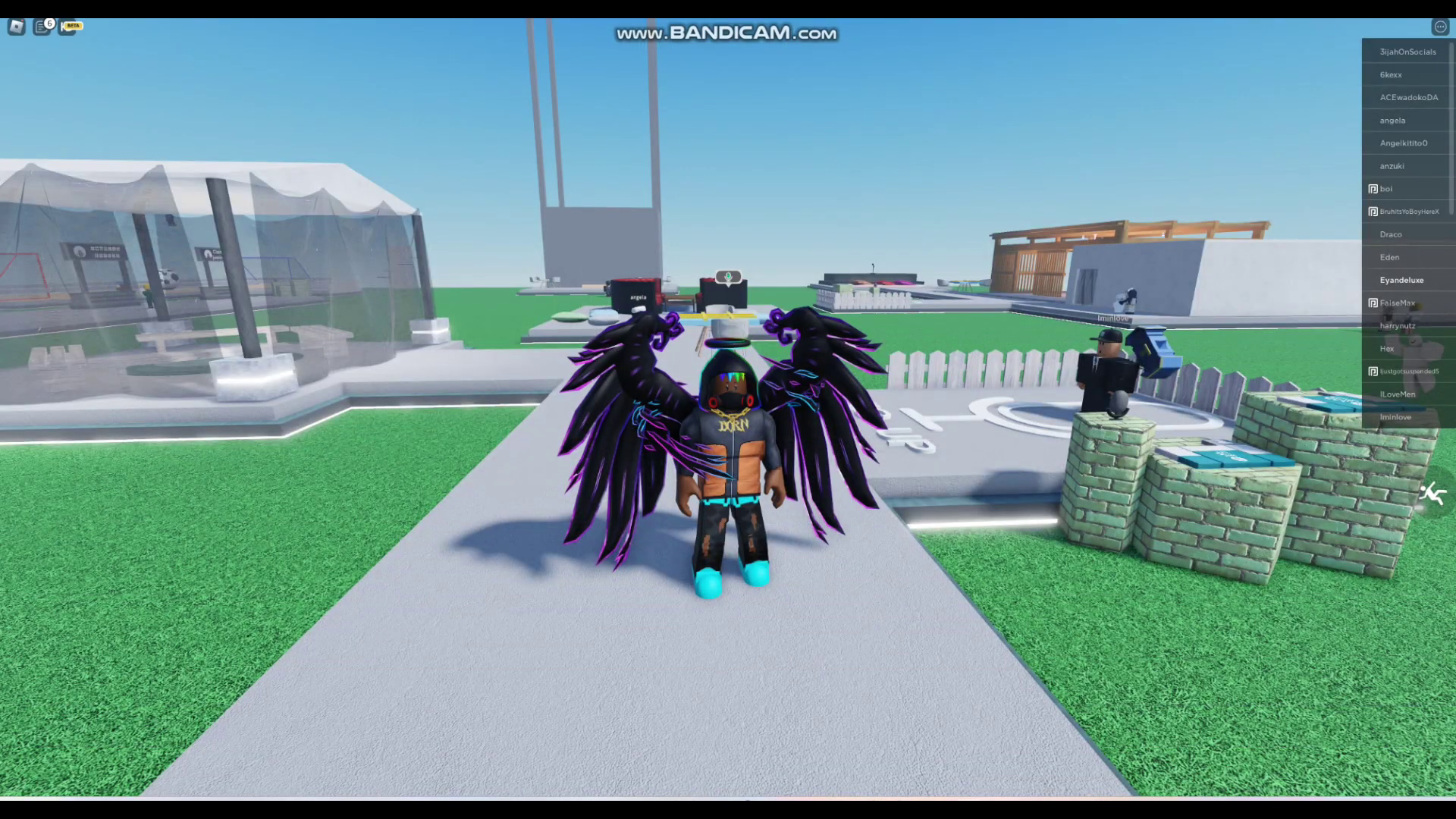
key("w")
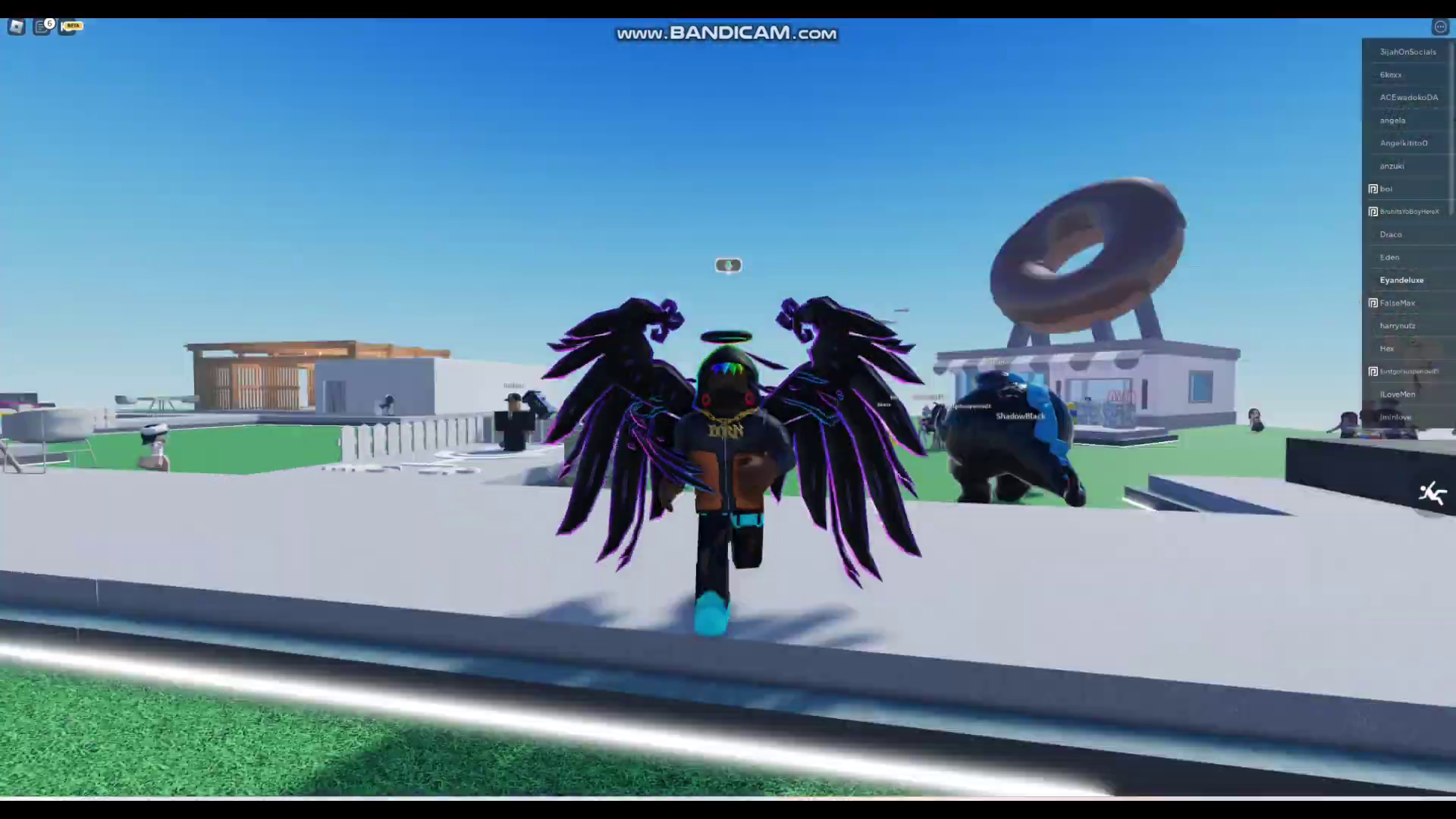
key("w")
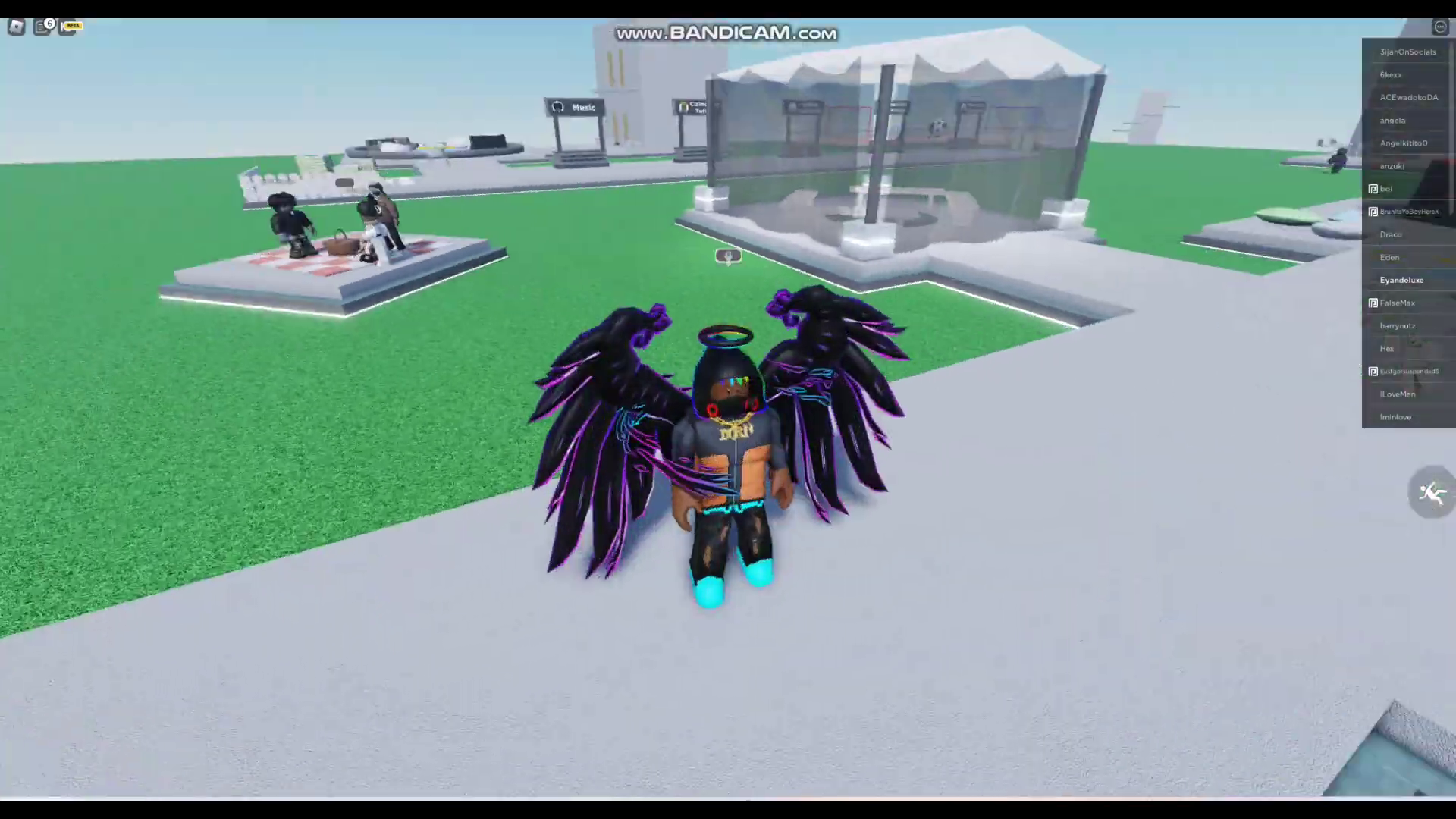
key("w")
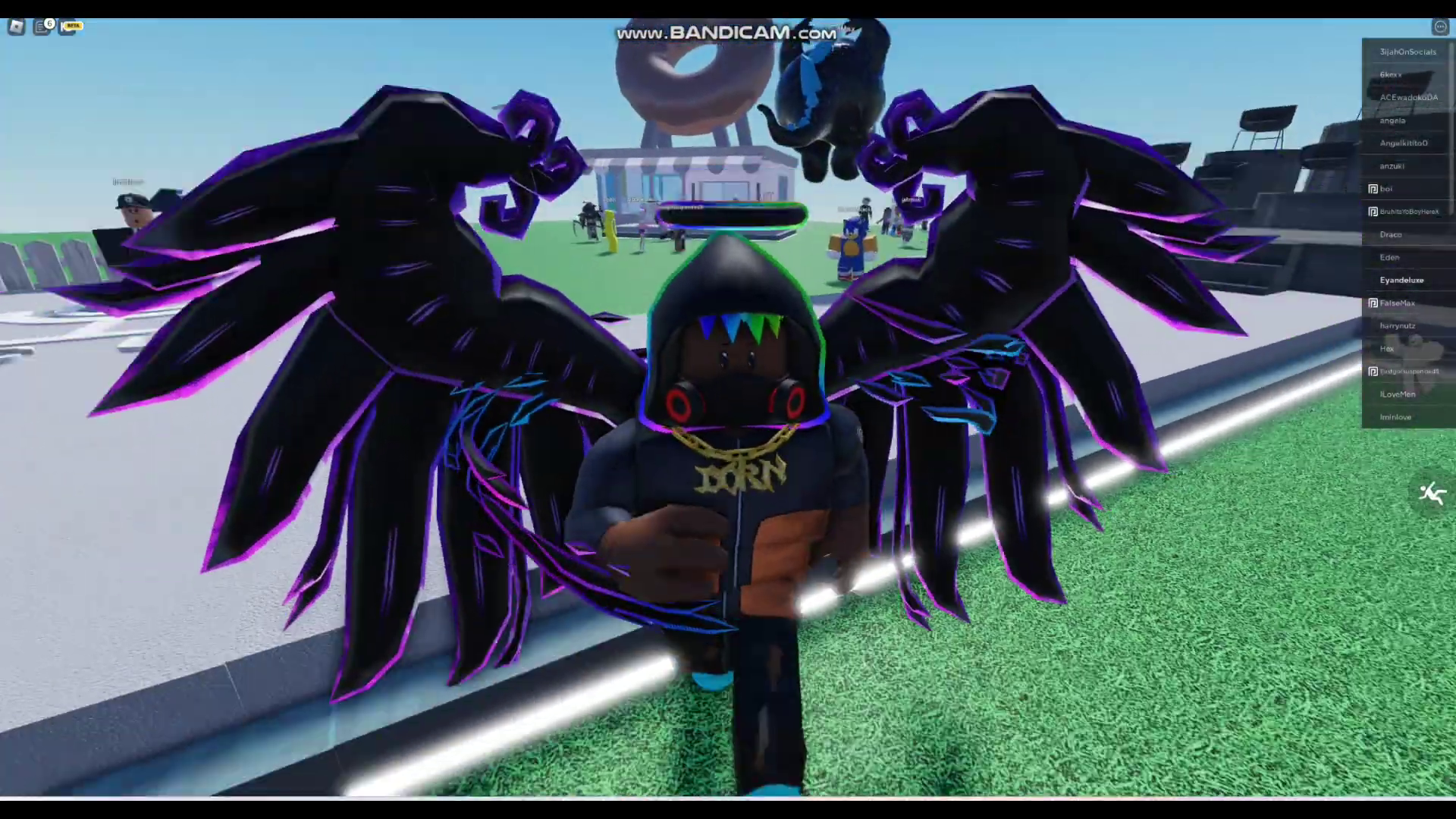
key("w")
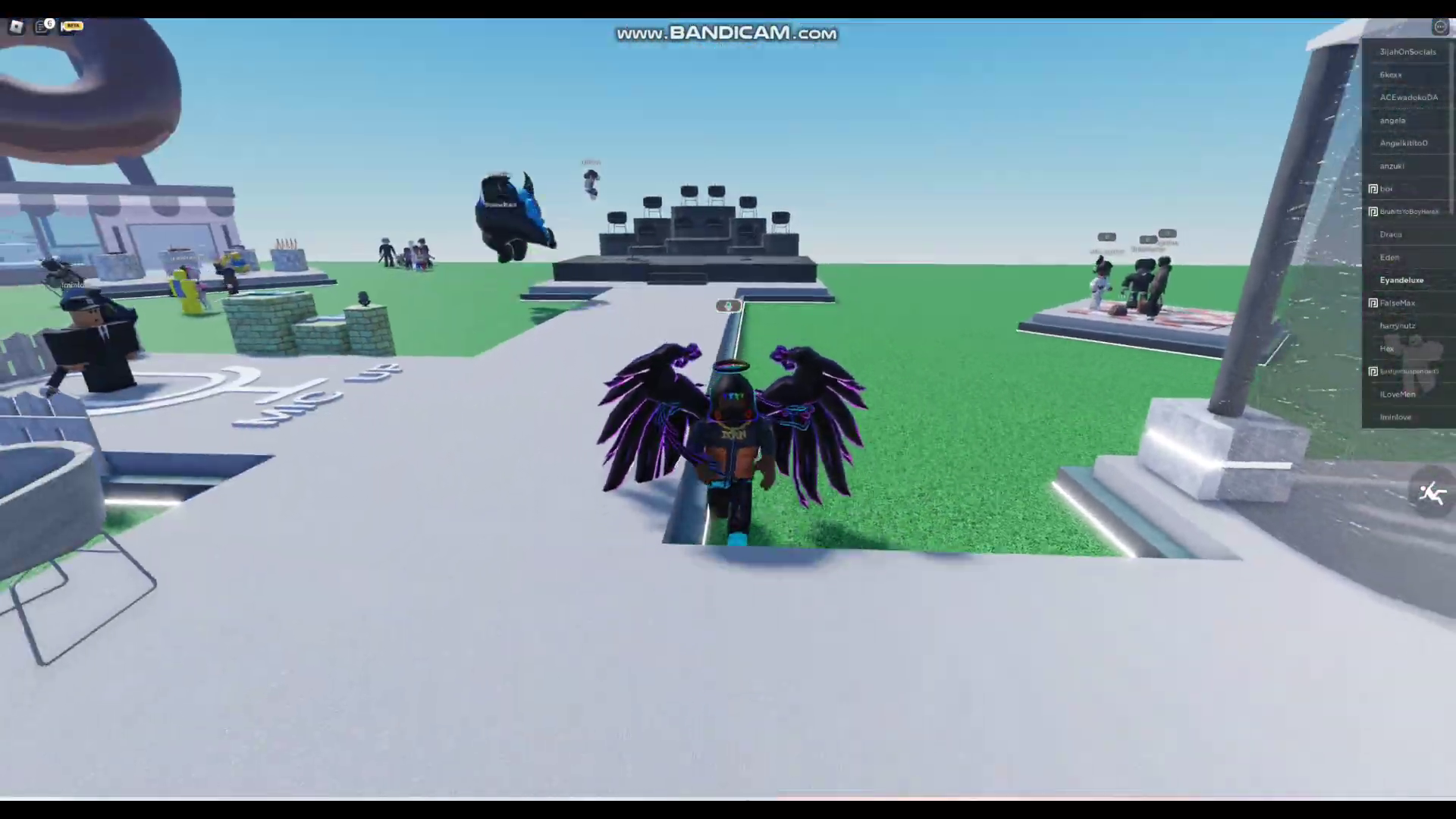
key("w")
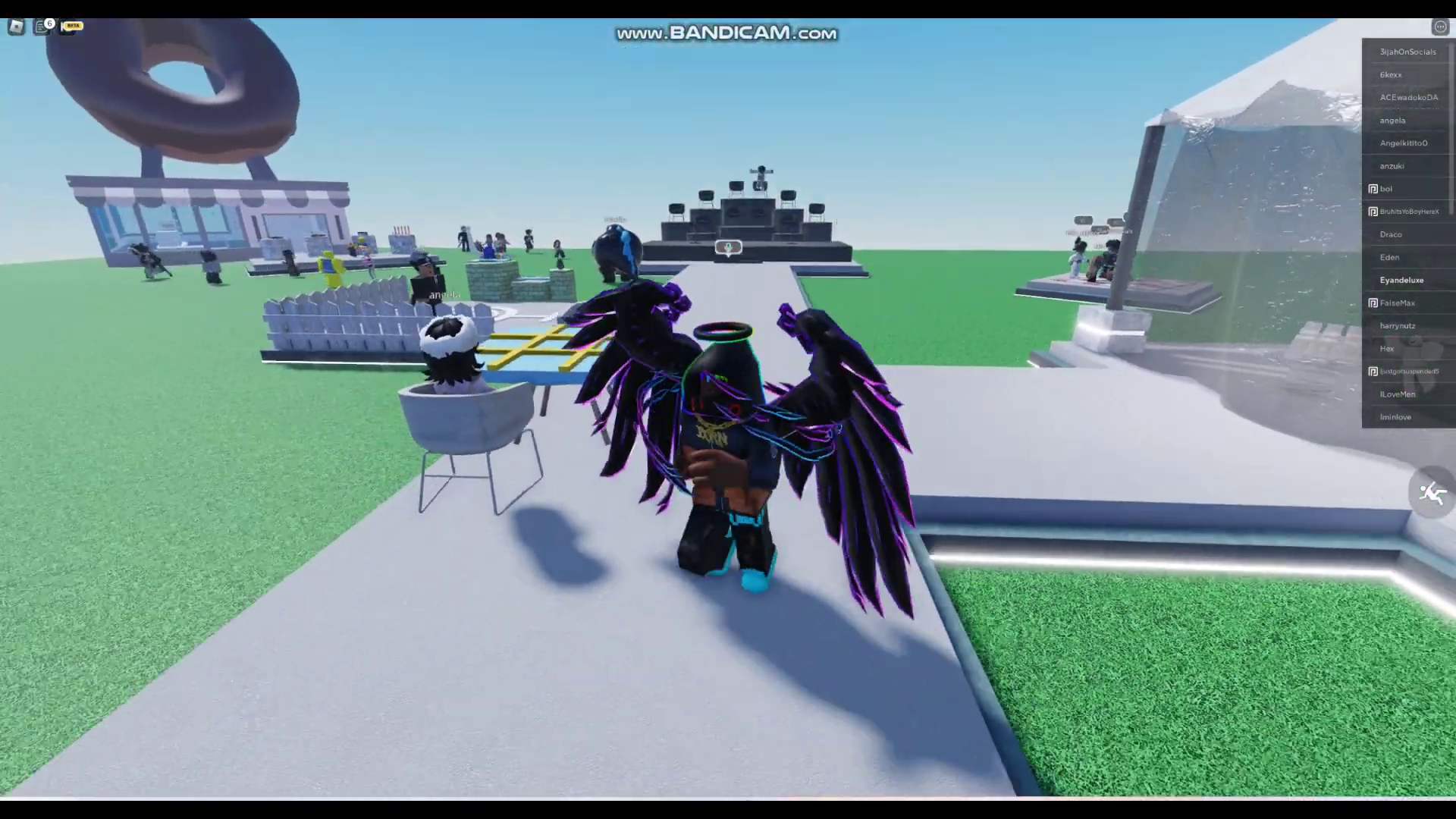
key("s")
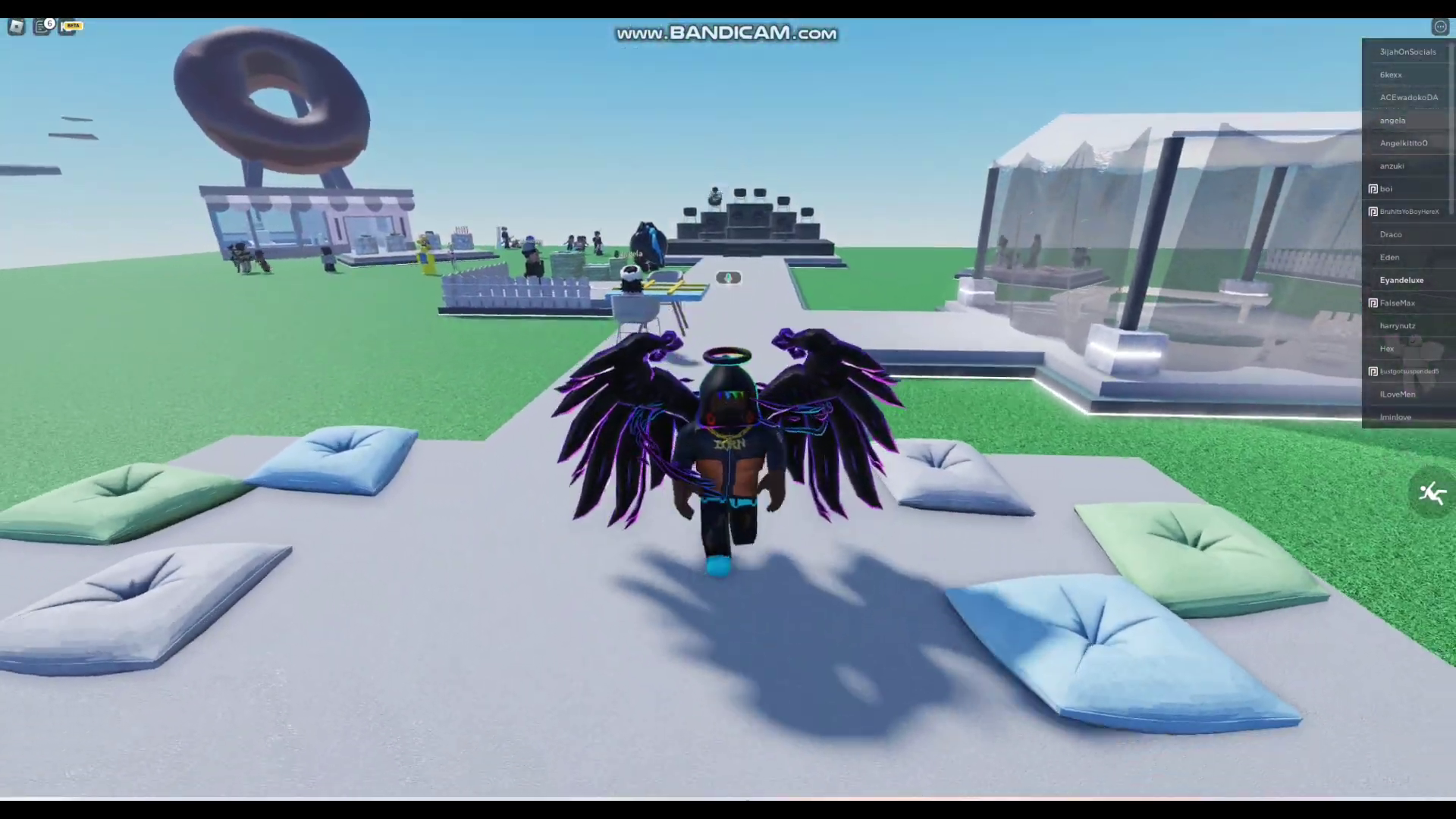
Step: Run around the red sofa booth and step off the platform onto the grass
key("a")
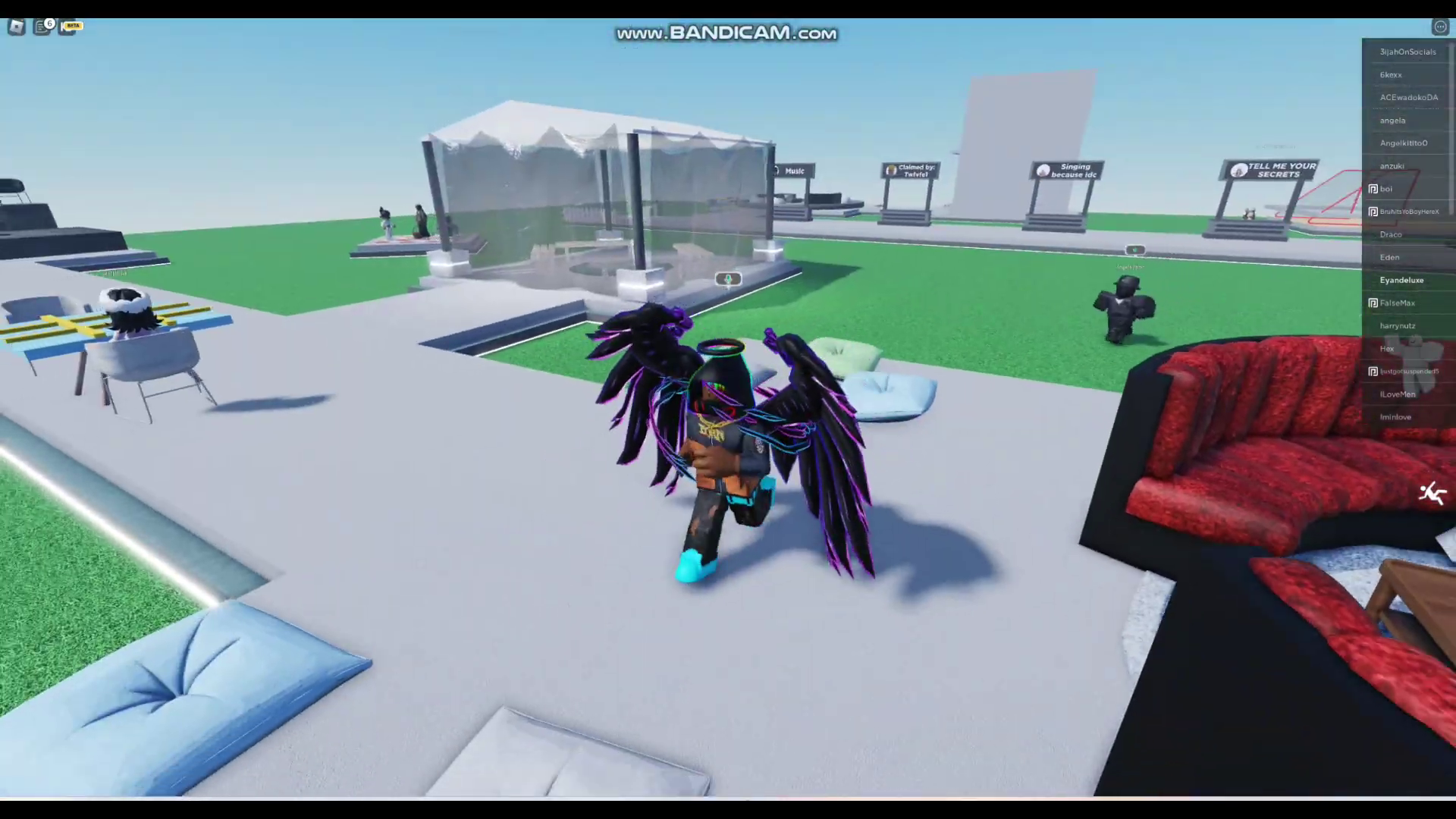
key("a")
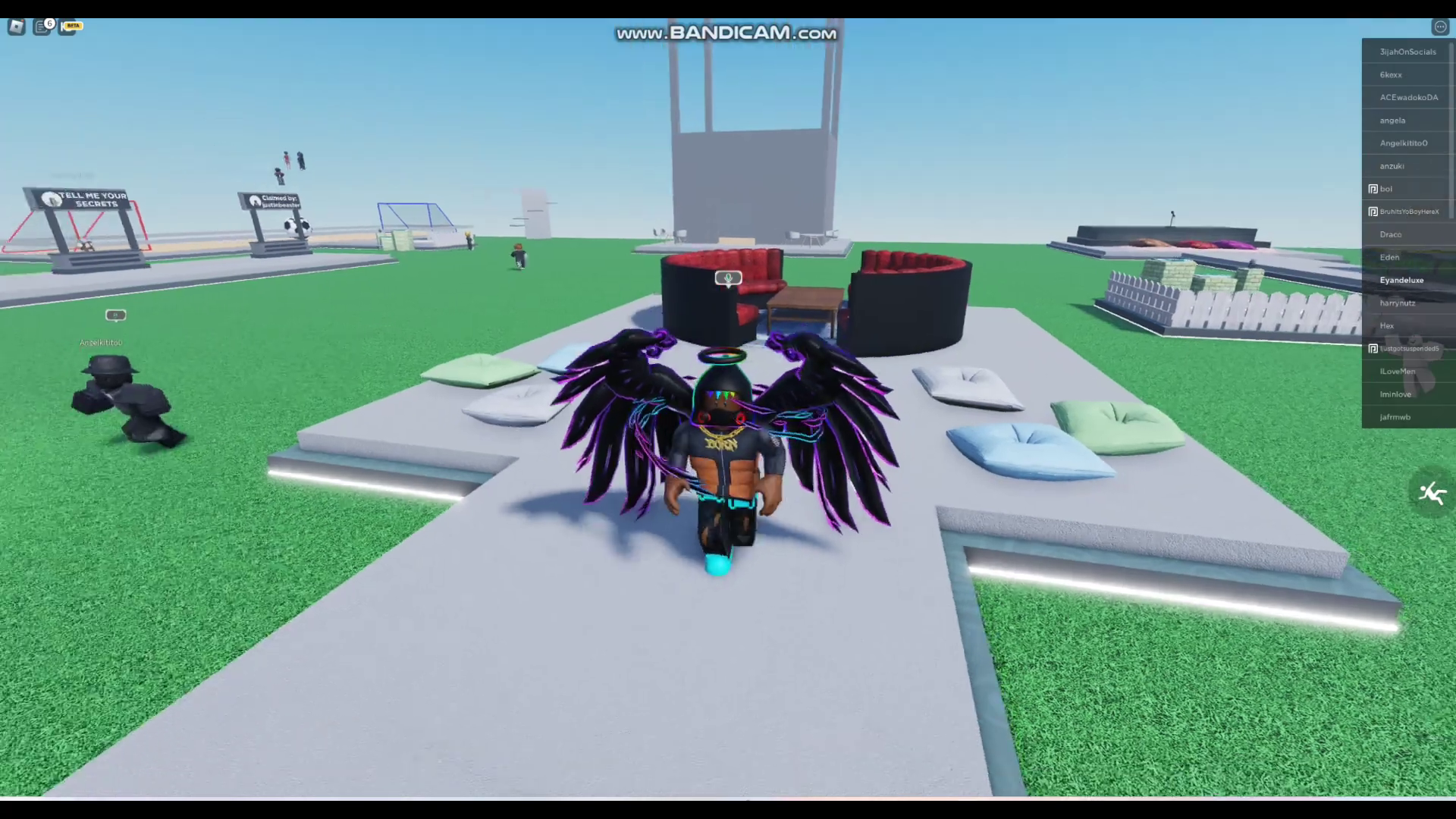
key("w")
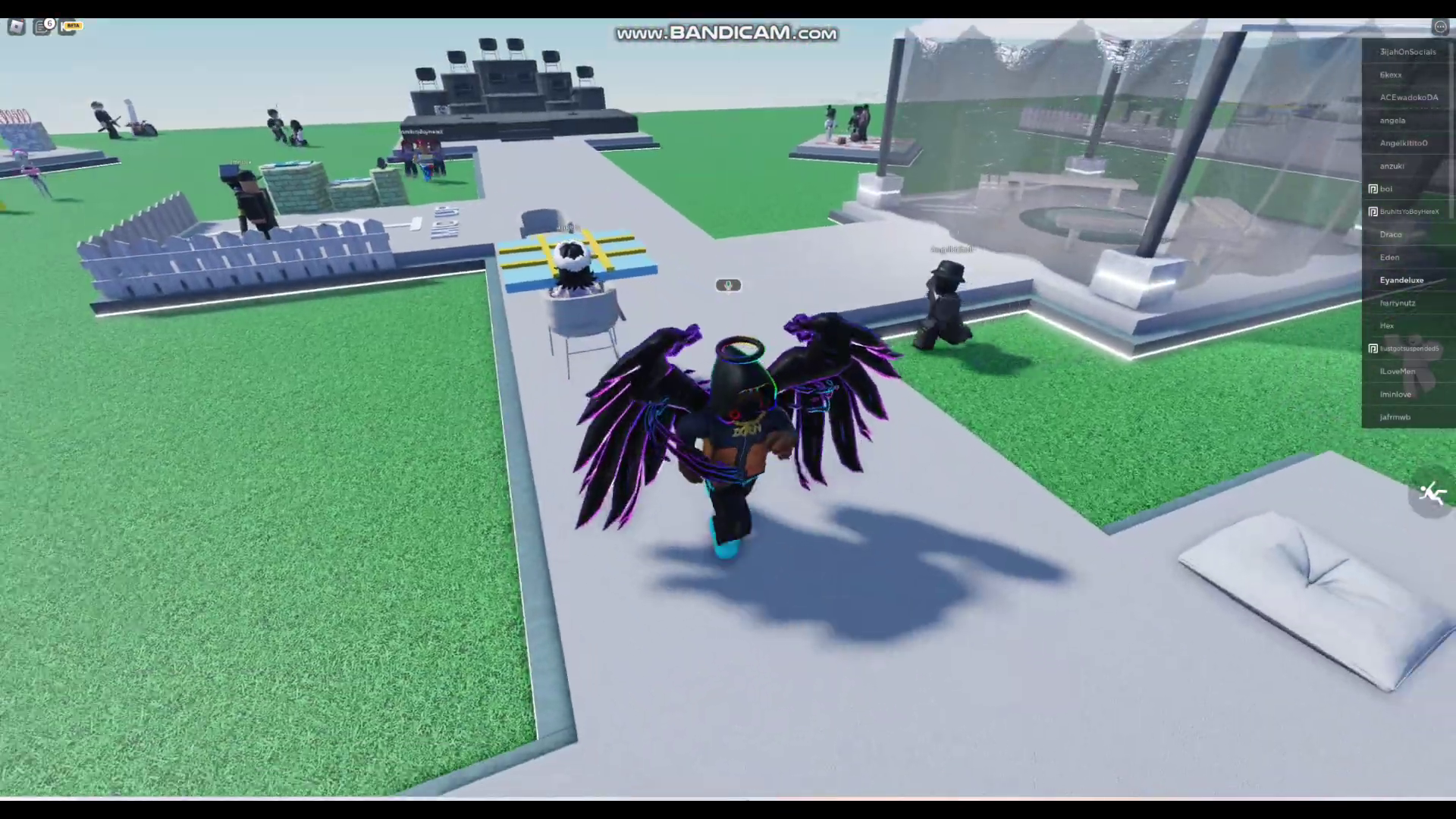
key("d")
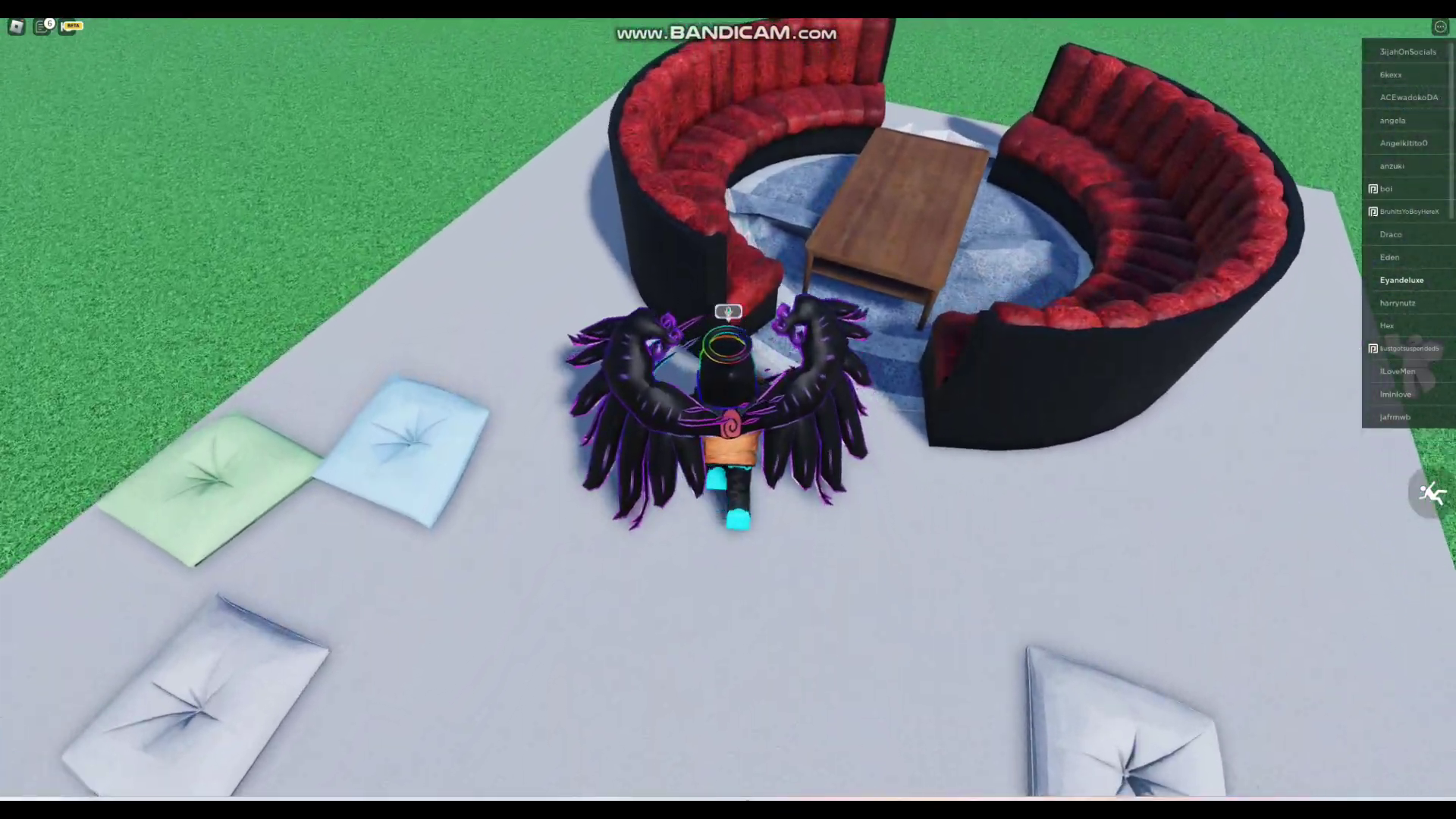
key("a")
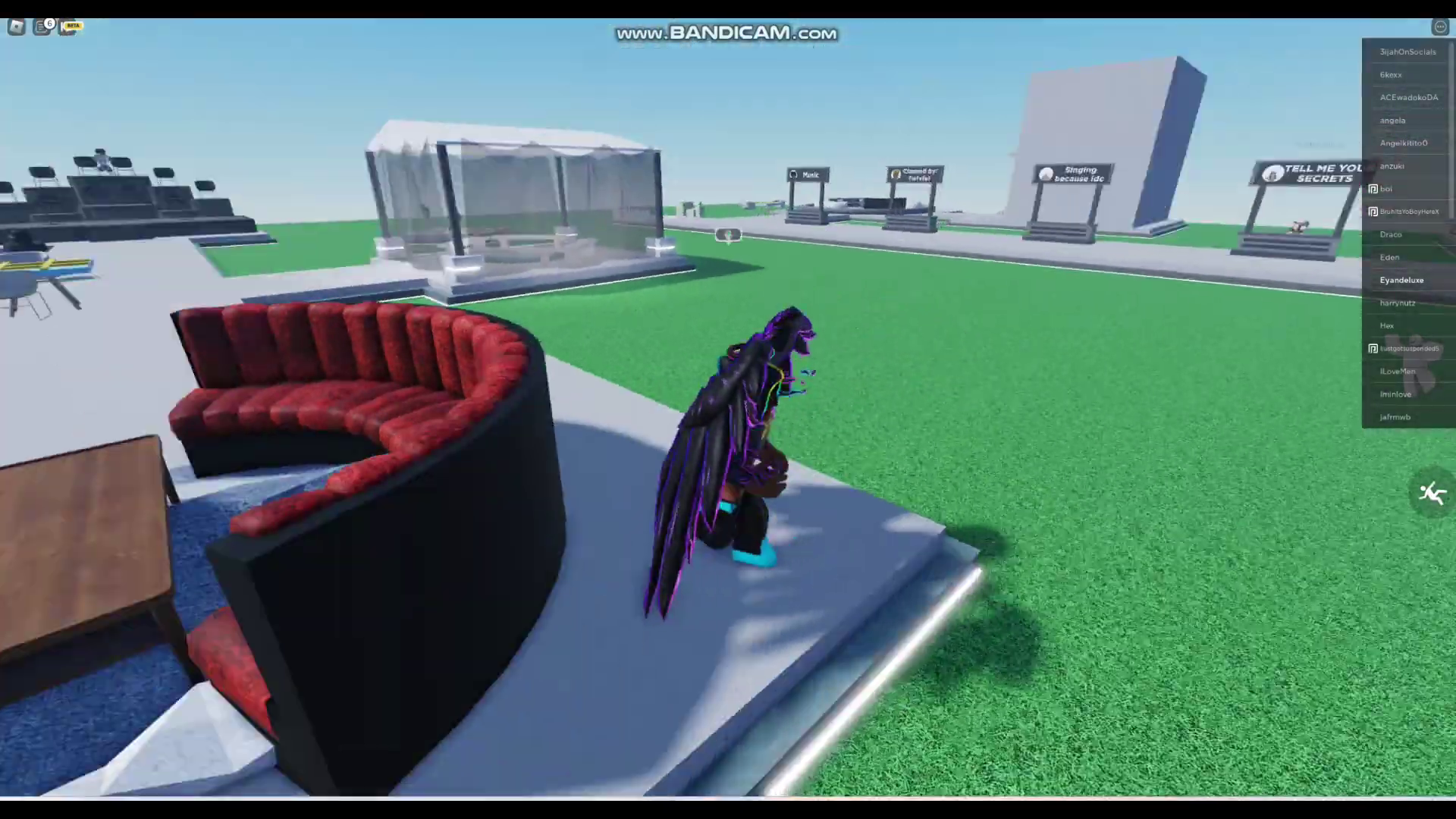
key("a")
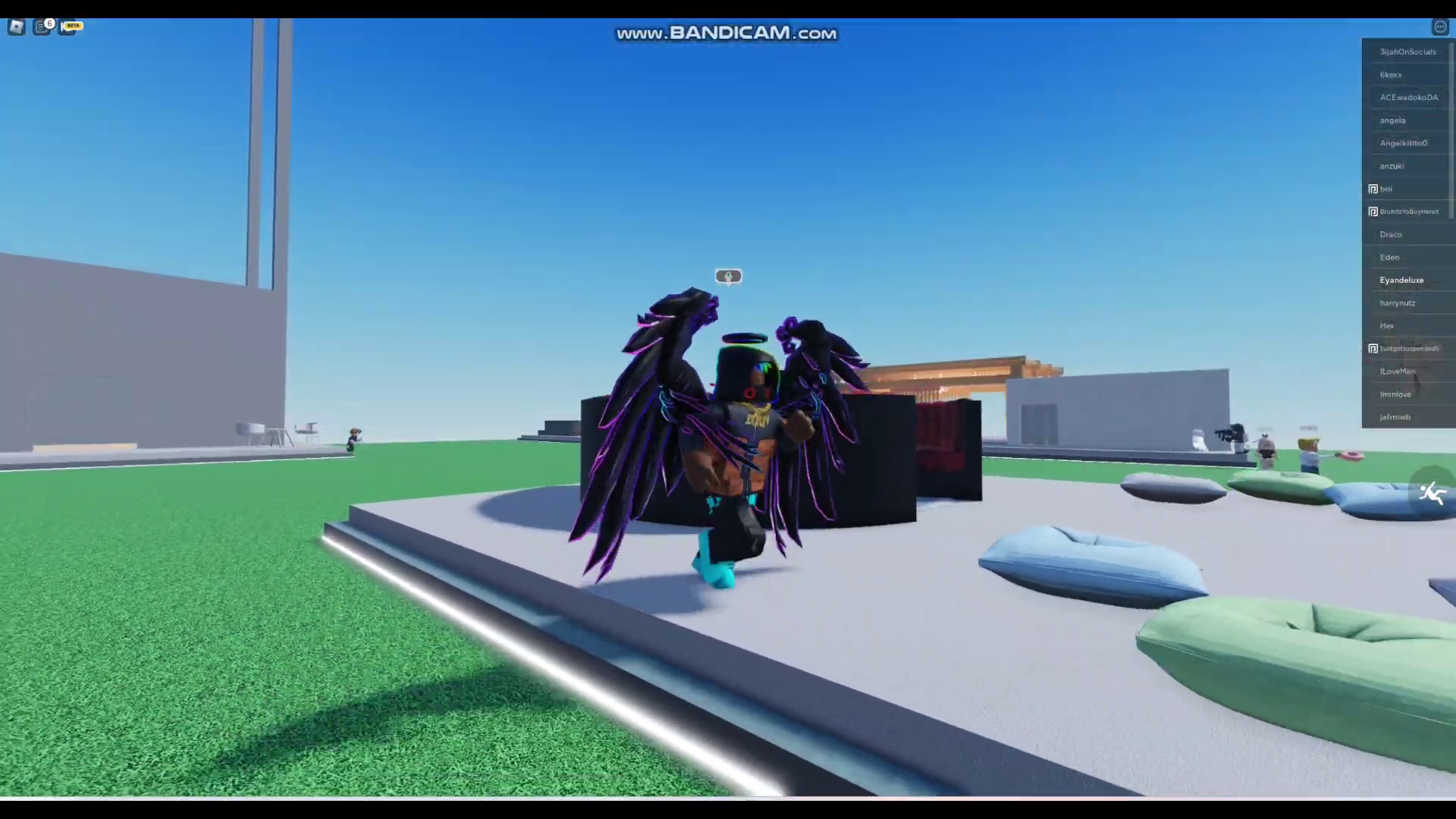
key("d")
key("w")
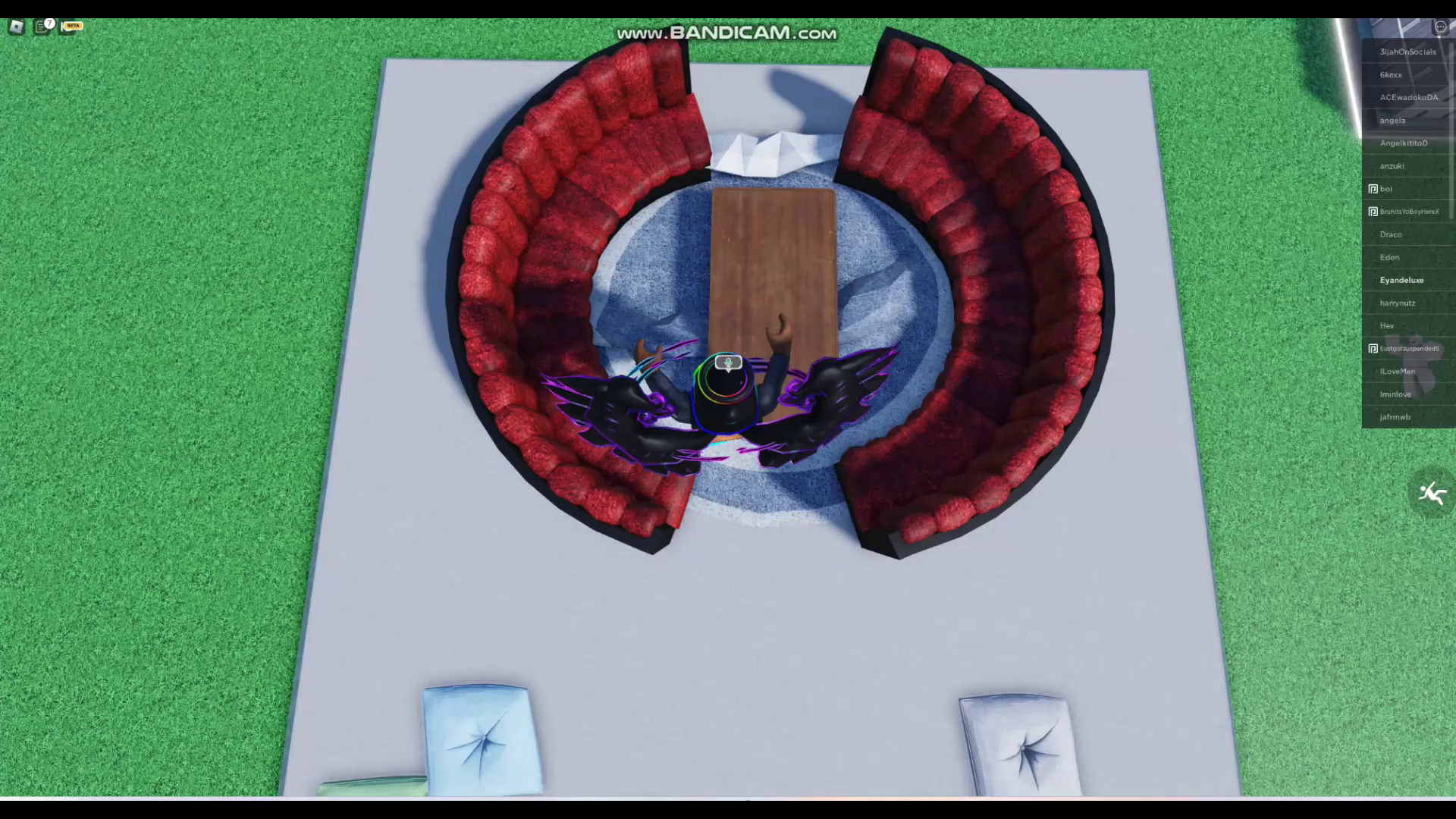
key("s")
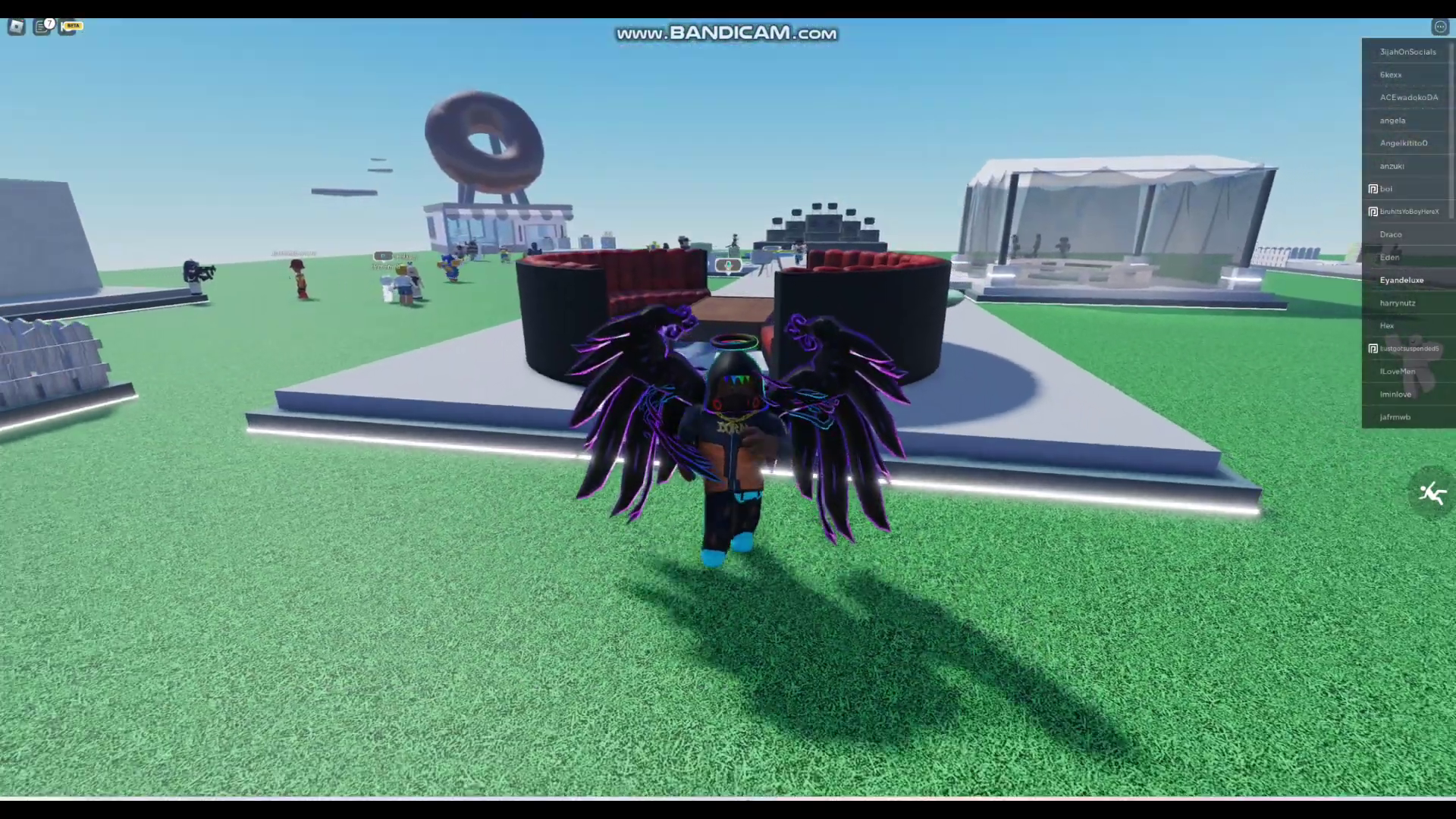